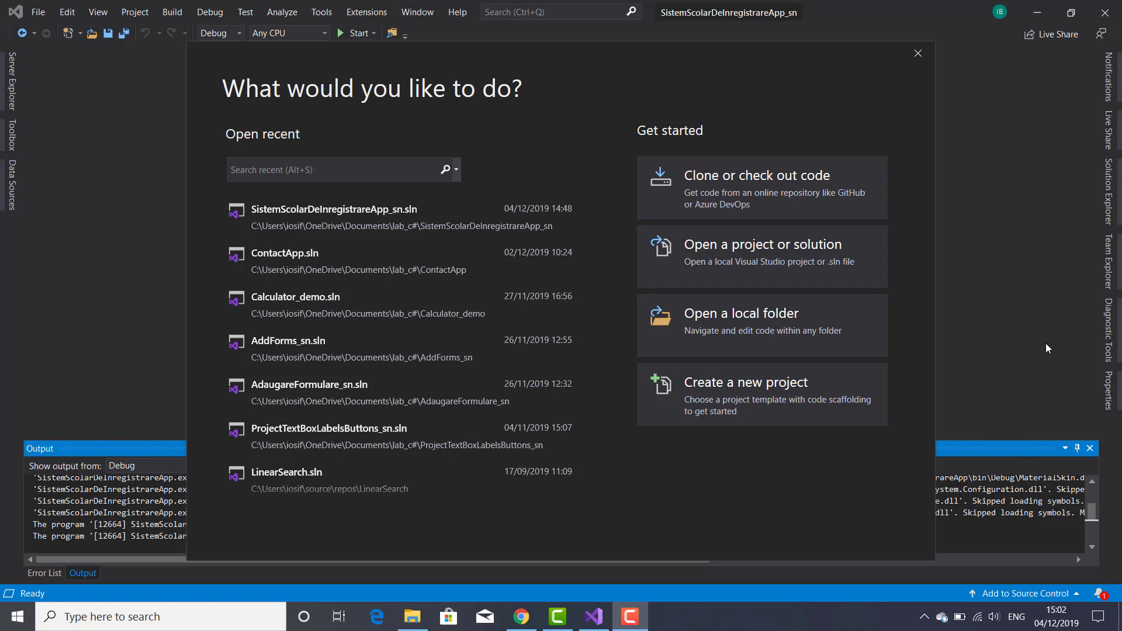
Step: Start a new project from the Windows Forms App (.NET Framework) template
{"action": "left_click", "coordinate": [753, 396]}
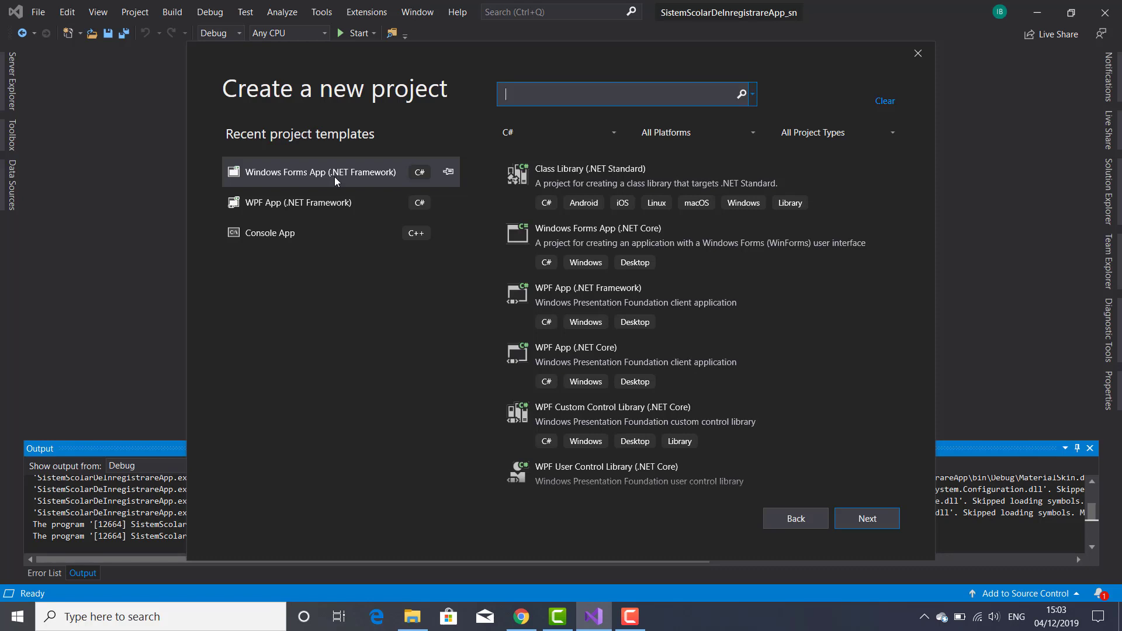
{"action": "left_click", "coordinate": [349, 178]}
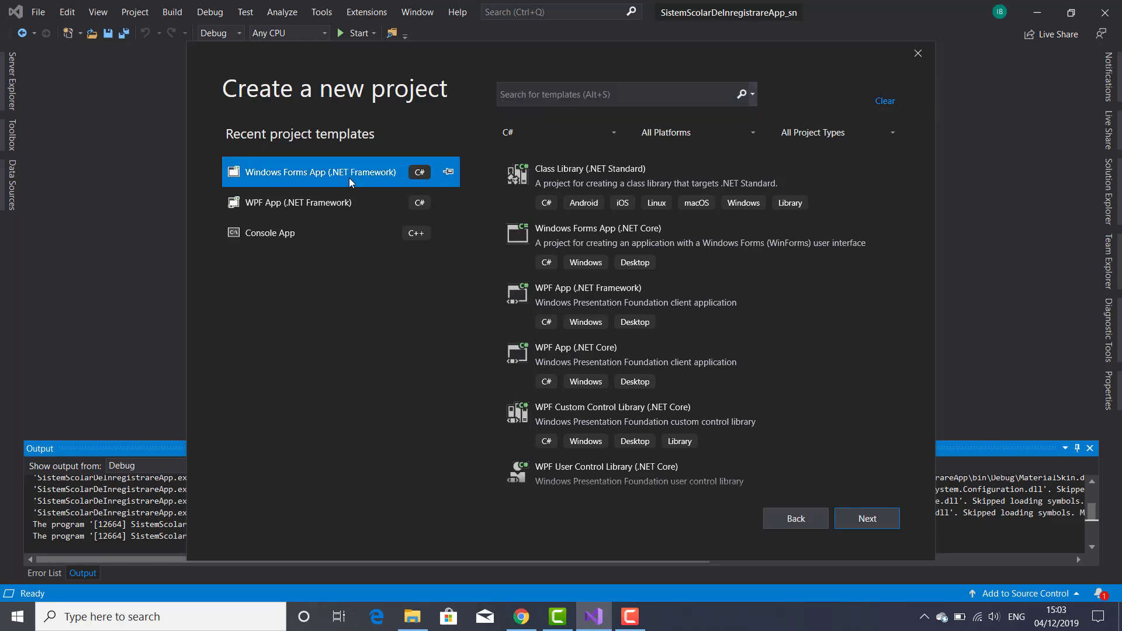
{"action": "left_click", "coordinate": [873, 520]}
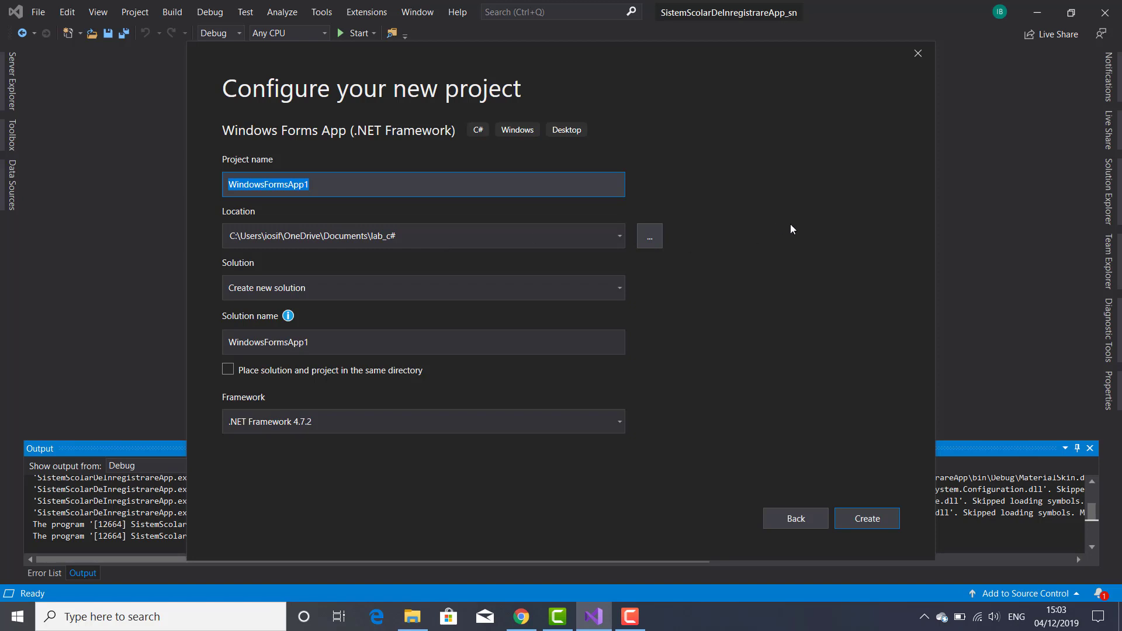
{"action": "type", "text": "S"}
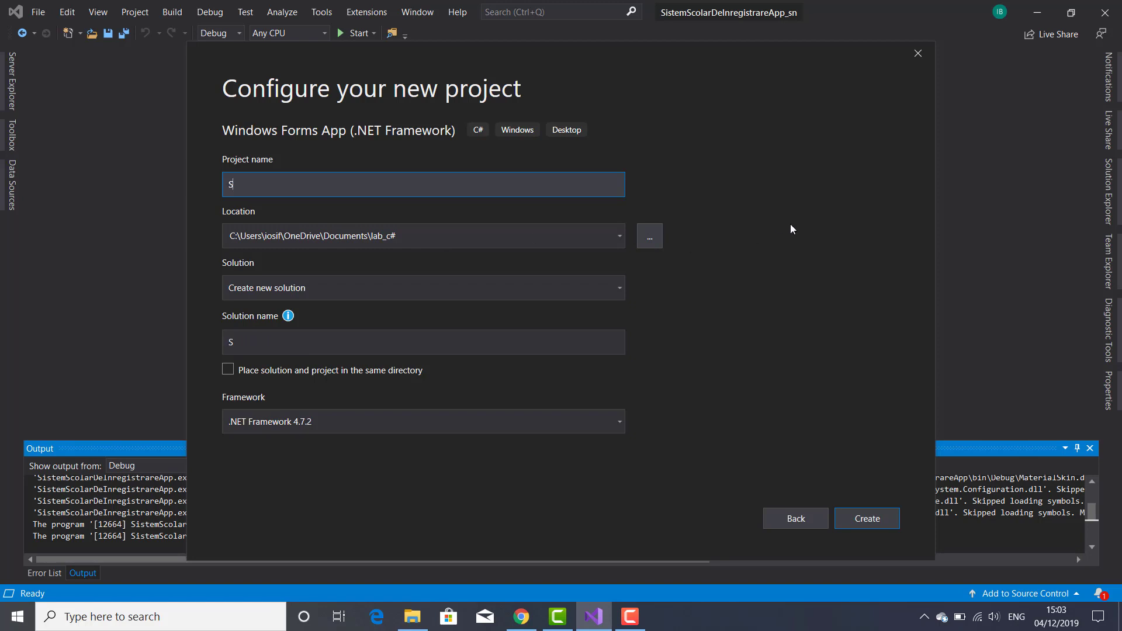
{"action": "type", "text": "choo"}
{"action": "type", "text": "lReg"}
{"action": "type", "text": "istrat"}
{"action": "type", "text": "ionSyst"}
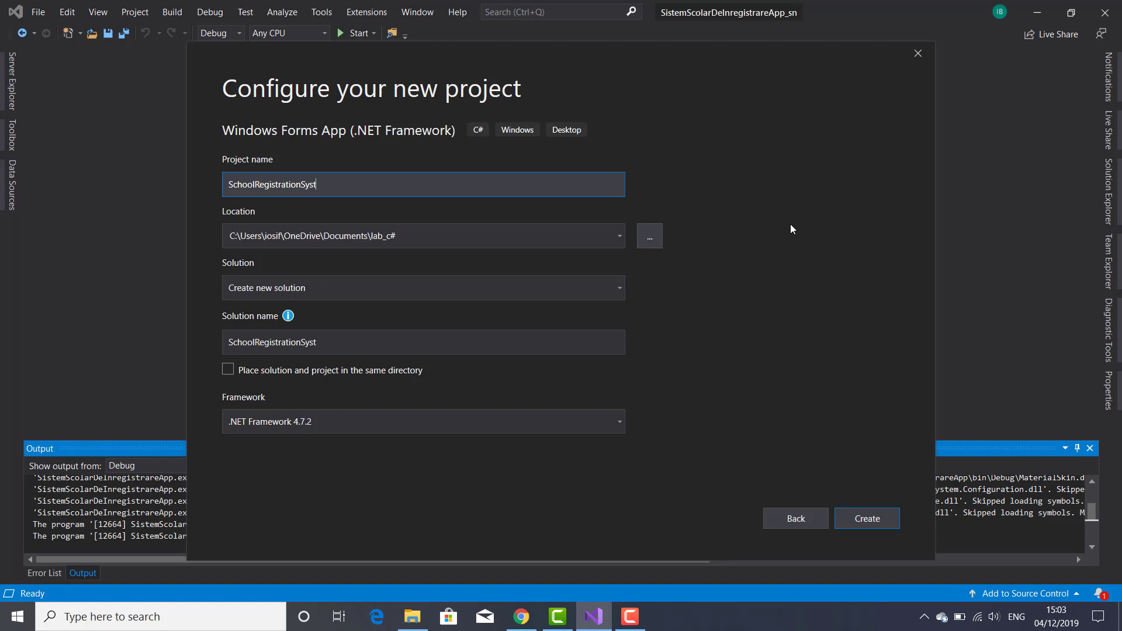
{"action": "type", "text": "em"}
{"action": "type", "text": "App"}
Step: Name the project SchoolRegistrationSystemApp in solution SchoolRegistrationSystemApp_sn and create it
{"action": "left_click", "coordinate": [370, 345]}
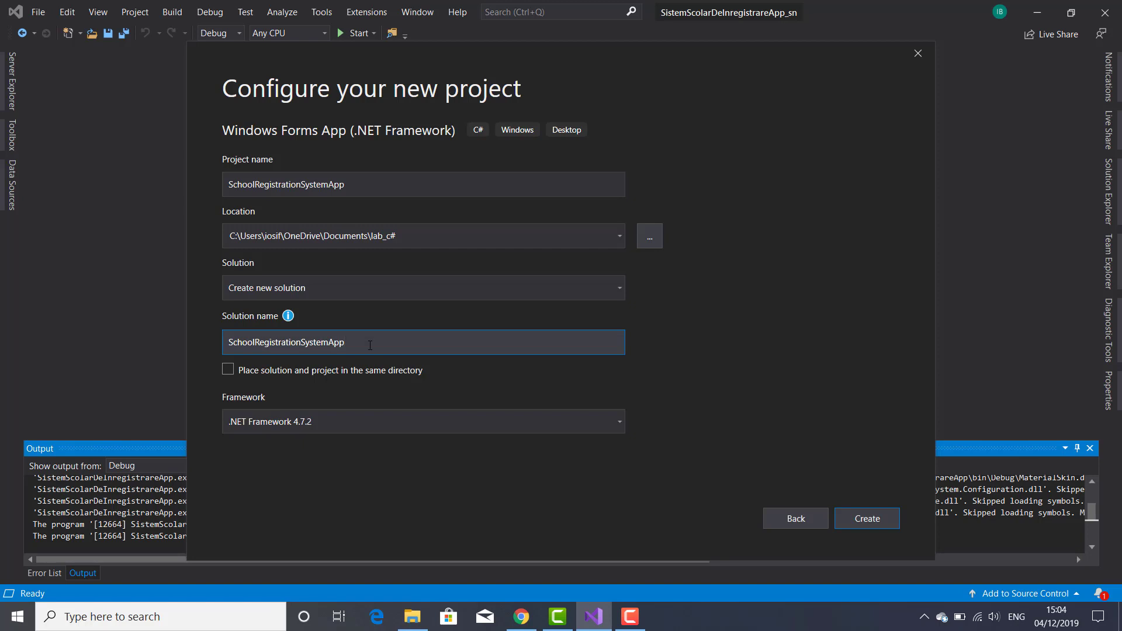
{"action": "type", "text": "_sn"}
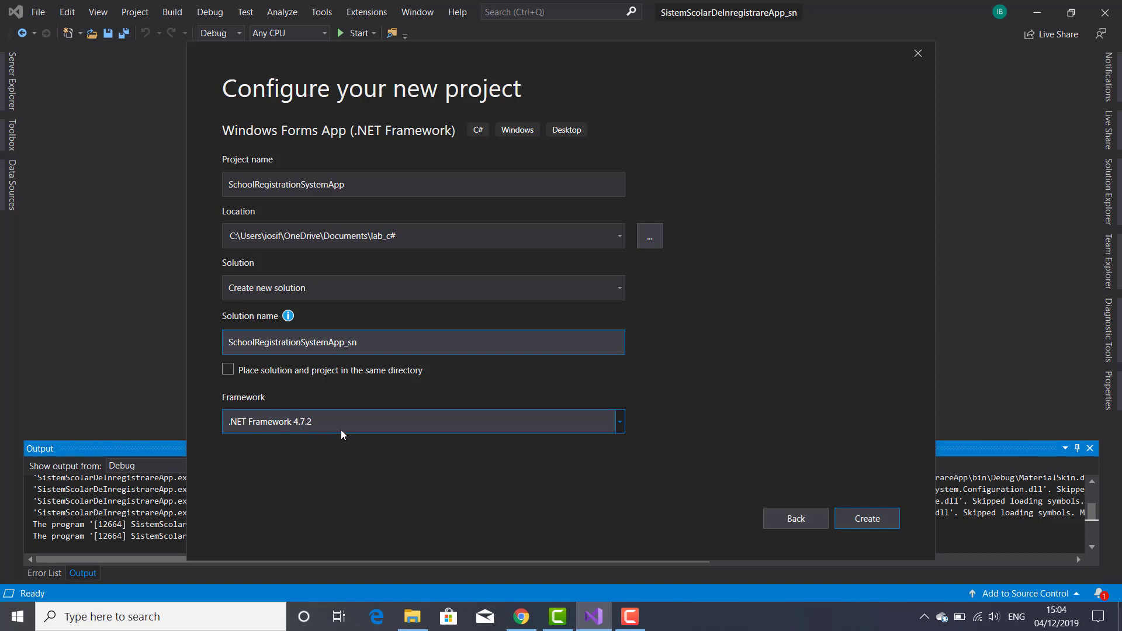
{"action": "left_click", "coordinate": [880, 518]}
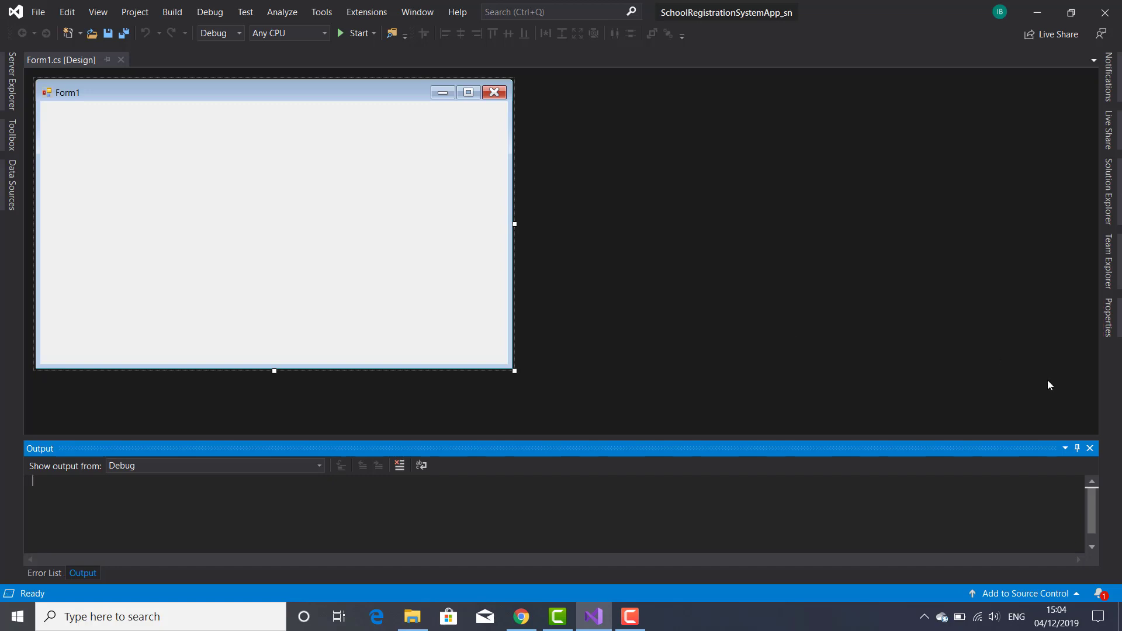
Step: Change the form's (Name) property from Form1 to FrmSchoolRegSystem in Properties
{"action": "left_click", "coordinate": [1110, 327]}
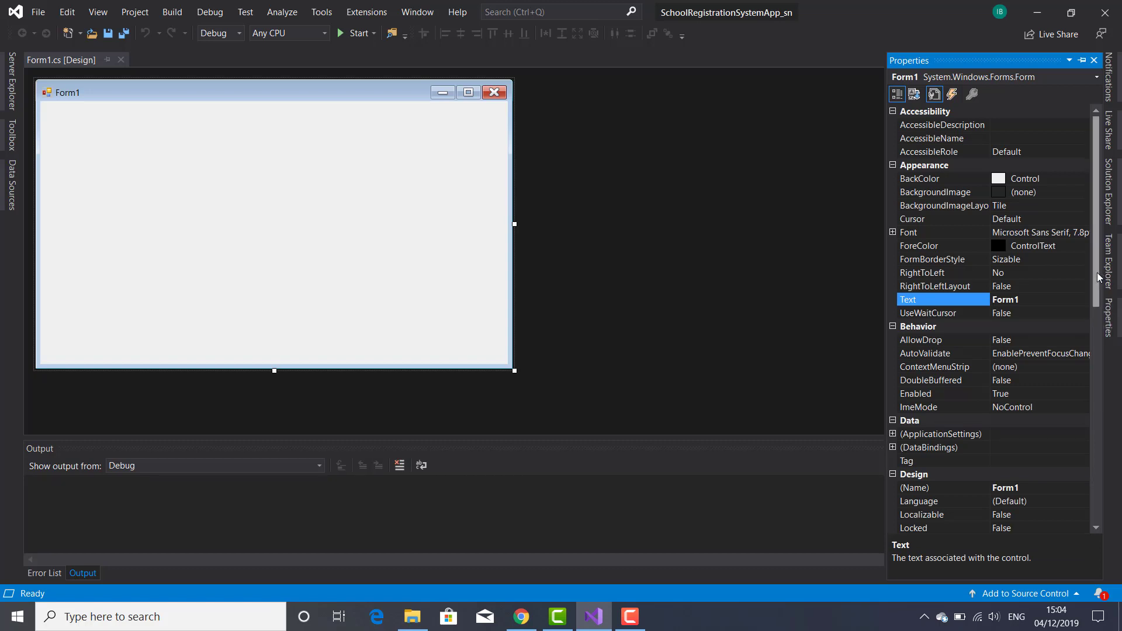
{"action": "scroll", "coordinate": [1096, 327], "scroll_direction": "down", "scroll_amount": 2}
{"action": "scroll", "coordinate": [1095, 327], "scroll_direction": "down", "scroll_amount": 2}
{"action": "scroll", "coordinate": [1096, 326], "scroll_direction": "down", "scroll_amount": 1}
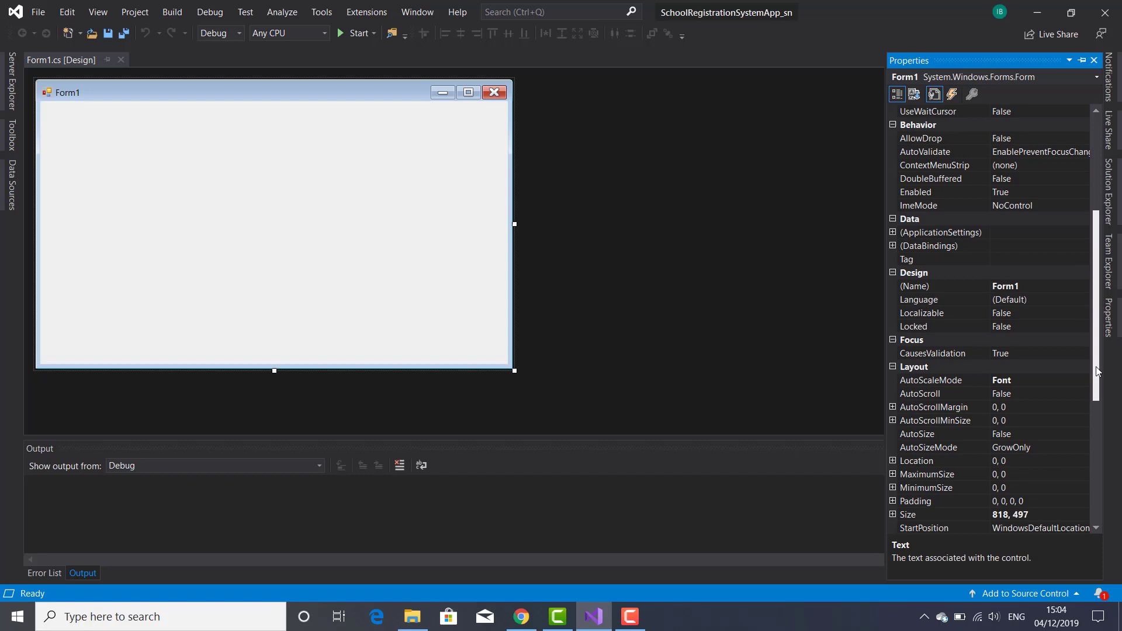
{"action": "left_click", "coordinate": [1030, 287]}
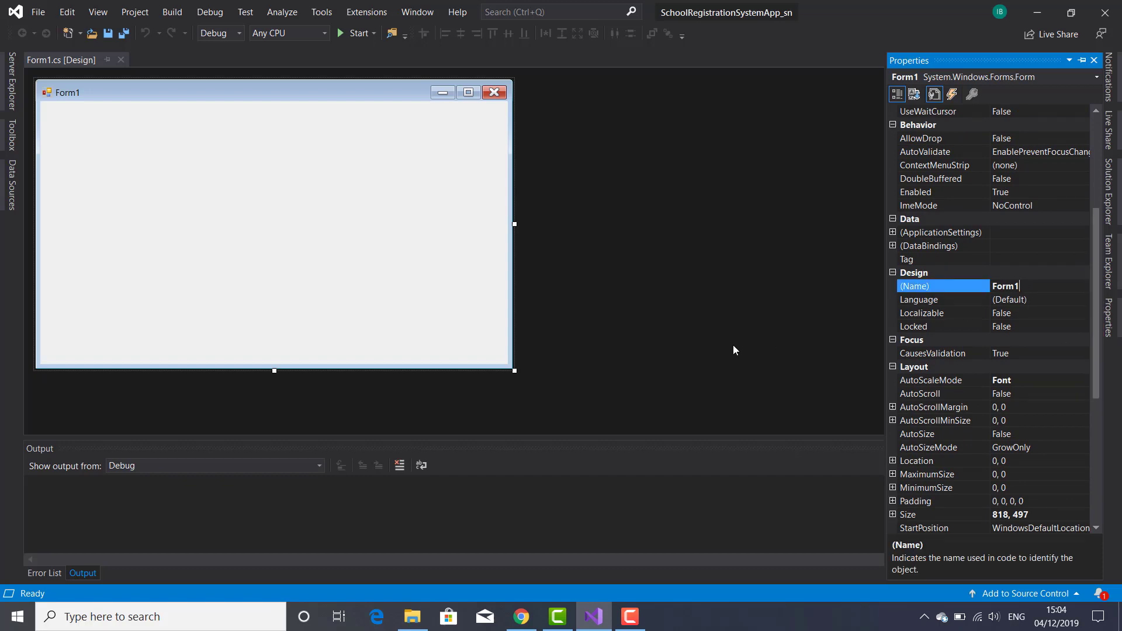
{"action": "key", "text": "BackSpace"}
{"action": "key", "text": "BackSpace"}
{"action": "key", "text": "BackSpace"}
{"action": "key", "text": "BackSpace"}
{"action": "type", "text": "rm"}
{"action": "type", "text": "S"}
{"action": "type", "text": "chool"}
{"action": "type", "text": "Re"}
{"action": "type", "text": "g"}
{"action": "type", "text": "Sy"}
{"action": "type", "text": "ste"}
{"action": "type", "text": "m"}
{"action": "left_click", "coordinate": [809, 296]}
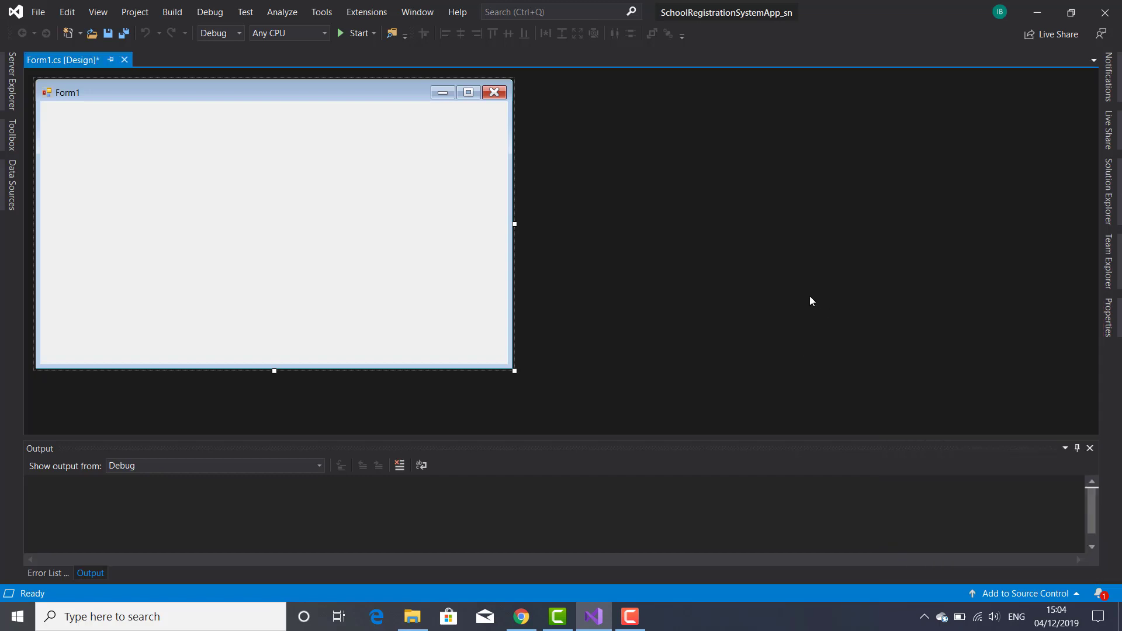
Step: Open Manage NuGet Packages for SchoolRegistrationSystemApp and browse online packages
{"action": "left_click", "coordinate": [1114, 200]}
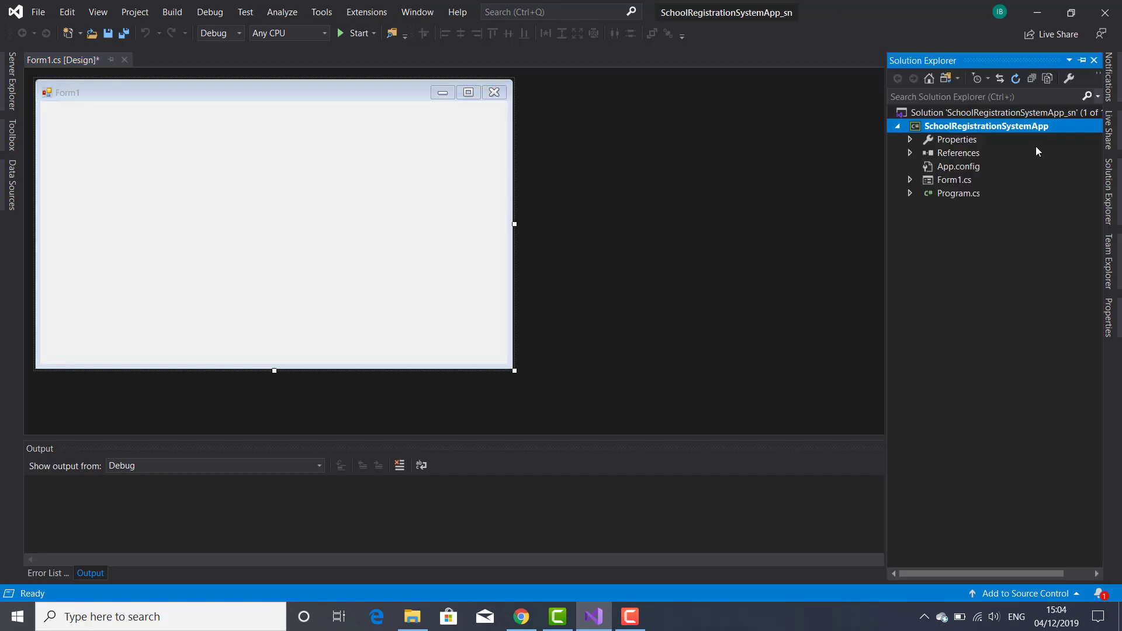
{"action": "right_click", "coordinate": [956, 130]}
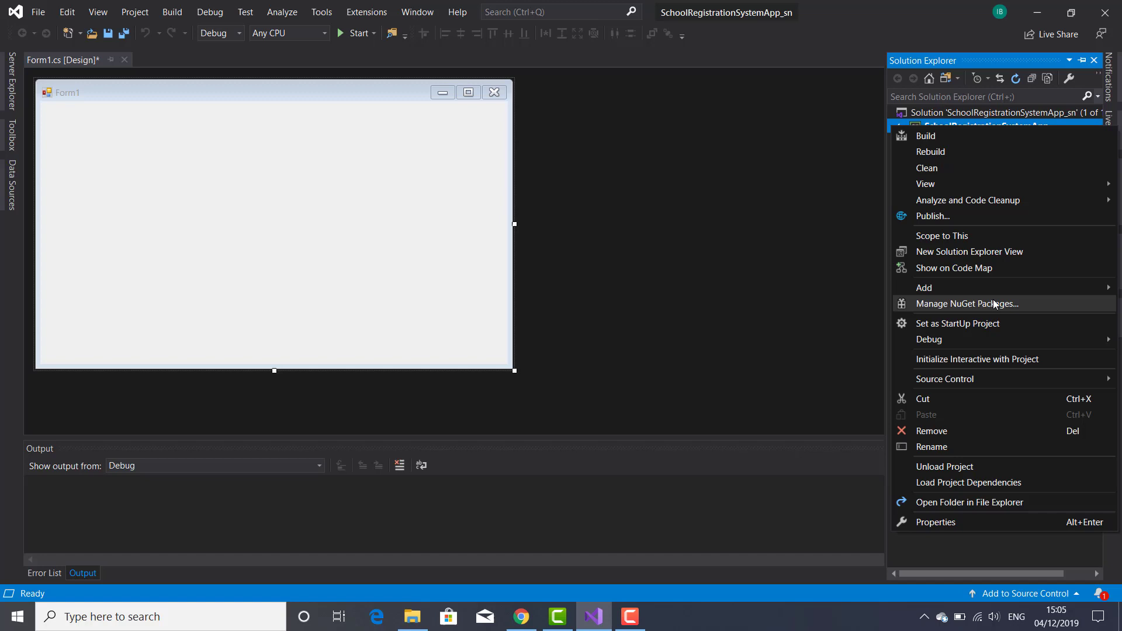
{"action": "left_click", "coordinate": [820, 240]}
{"action": "left_click", "coordinate": [1108, 193]}
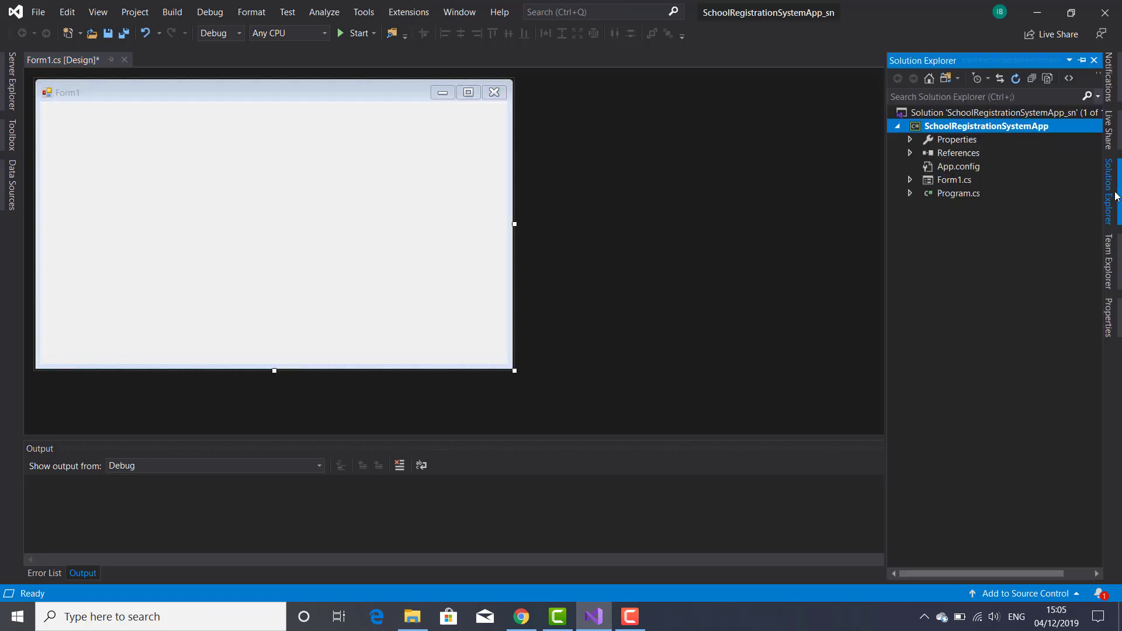
{"action": "right_click", "coordinate": [995, 128]}
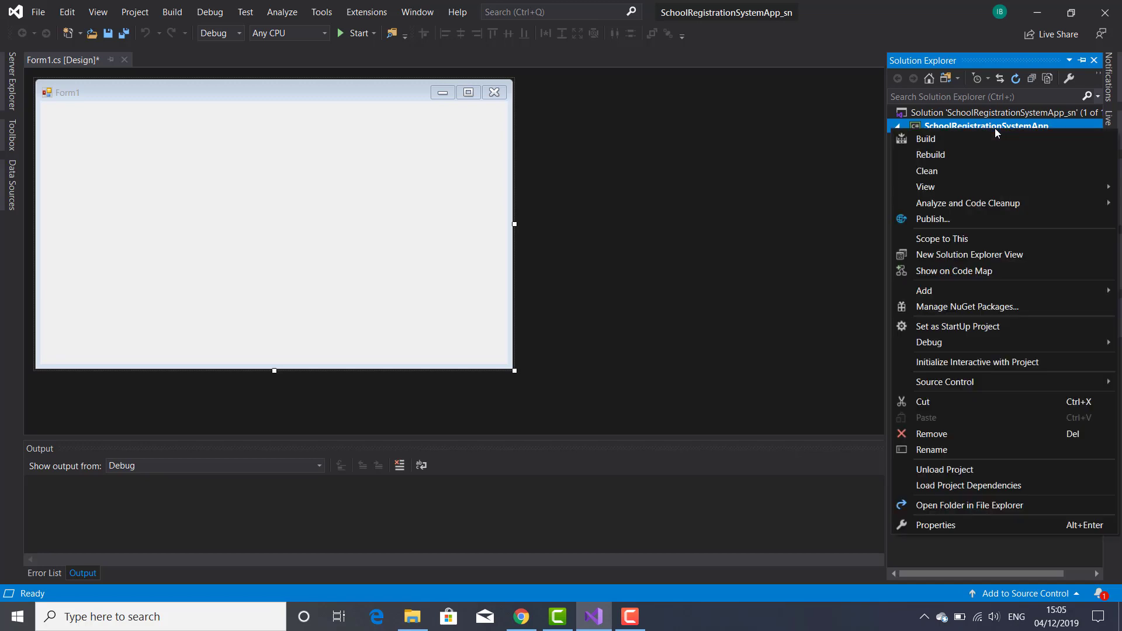
{"action": "left_click", "coordinate": [964, 308]}
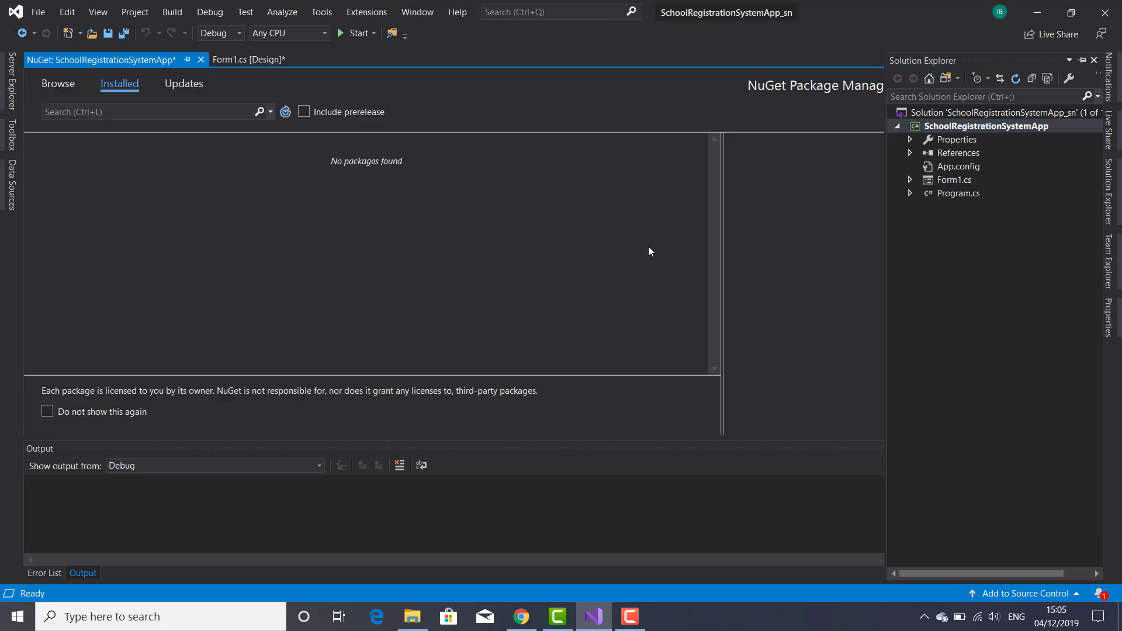
{"action": "left_click", "coordinate": [58, 83]}
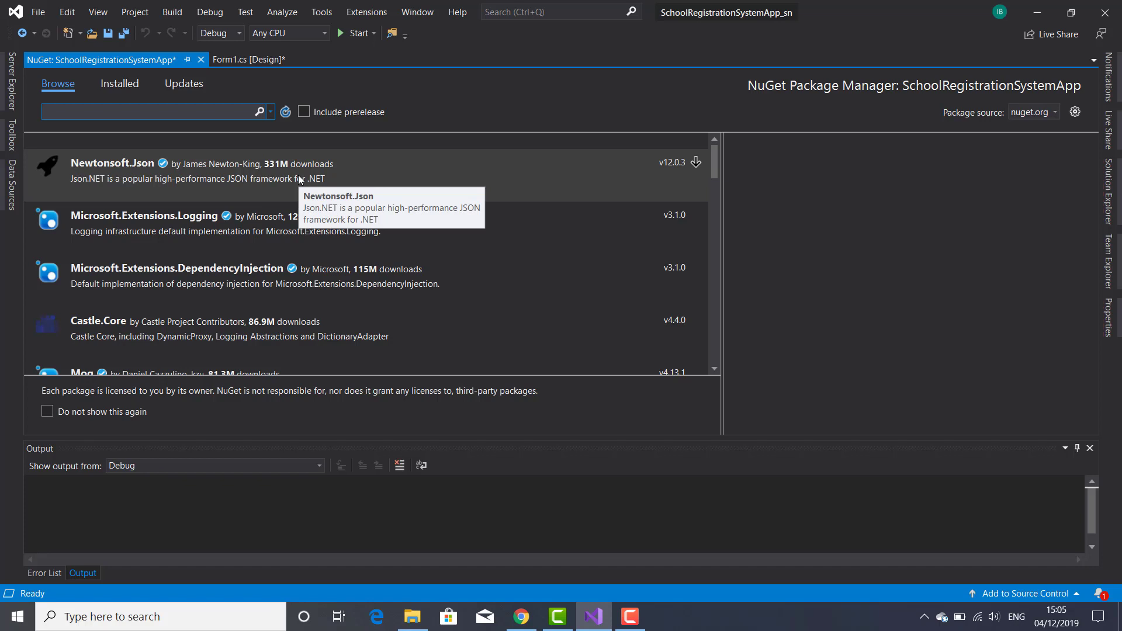
{"action": "type", "text": "Mater"}
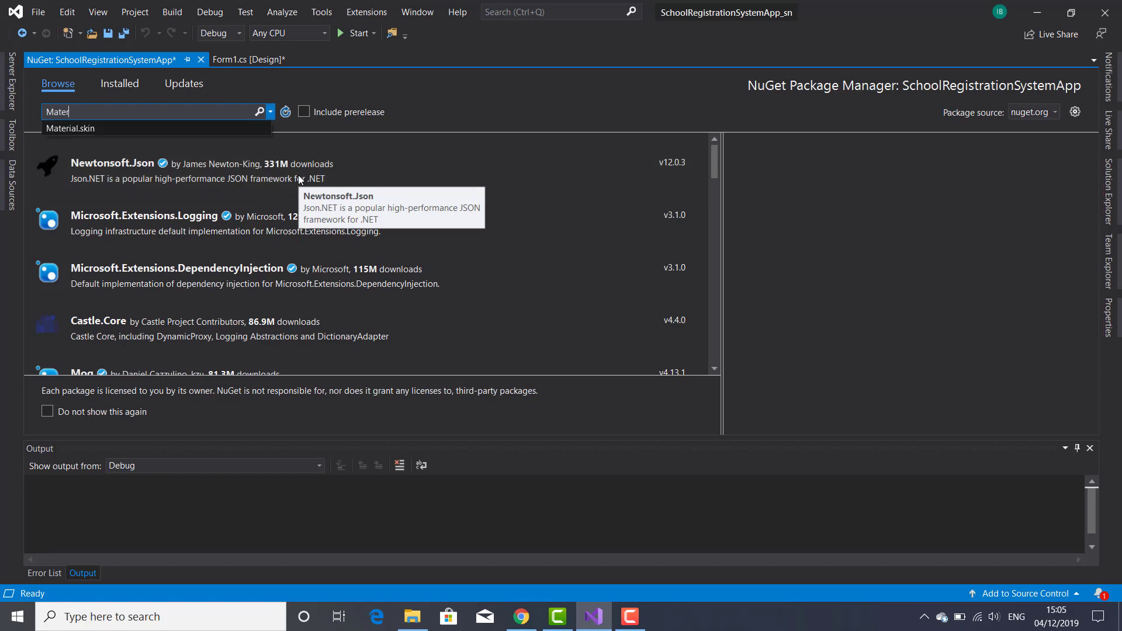
{"action": "type", "text": "ial.s"}
{"action": "type", "text": "kin"}
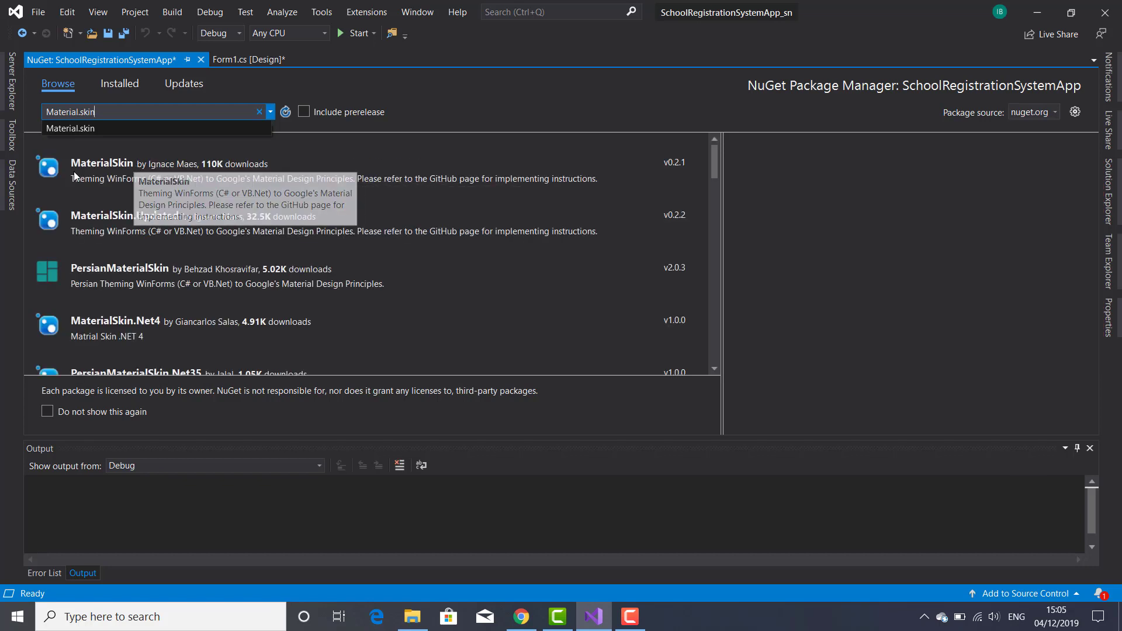
Step: Install the MaterialSkin 0.2.1 package, confirm the changes, and return to the Form1 designer
{"action": "left_click", "coordinate": [115, 168]}
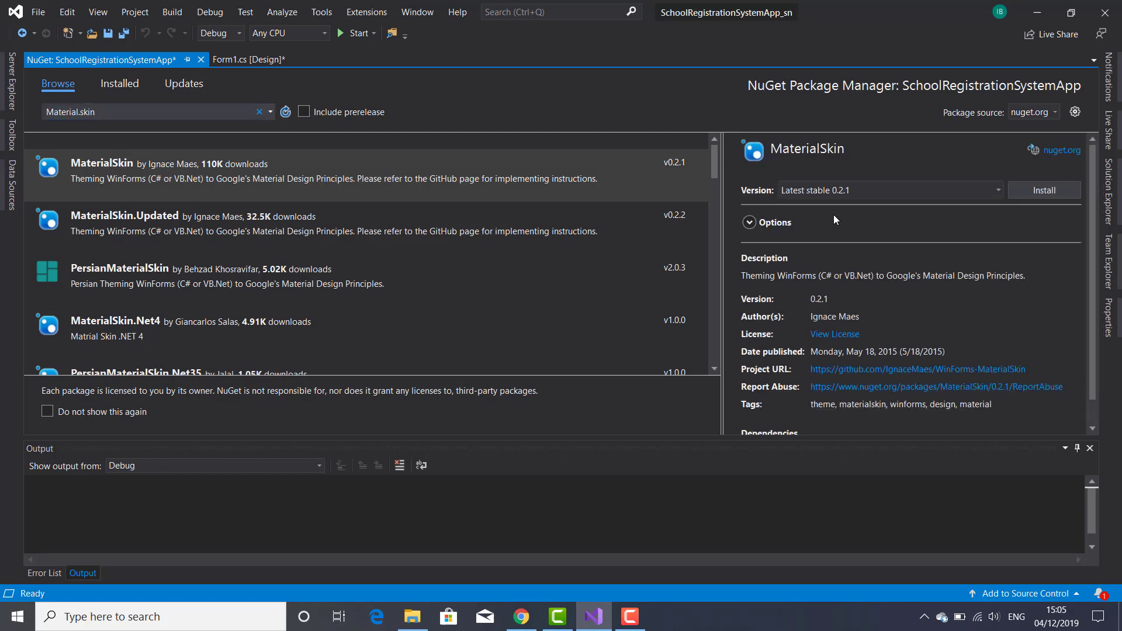
{"action": "left_click", "coordinate": [996, 192]}
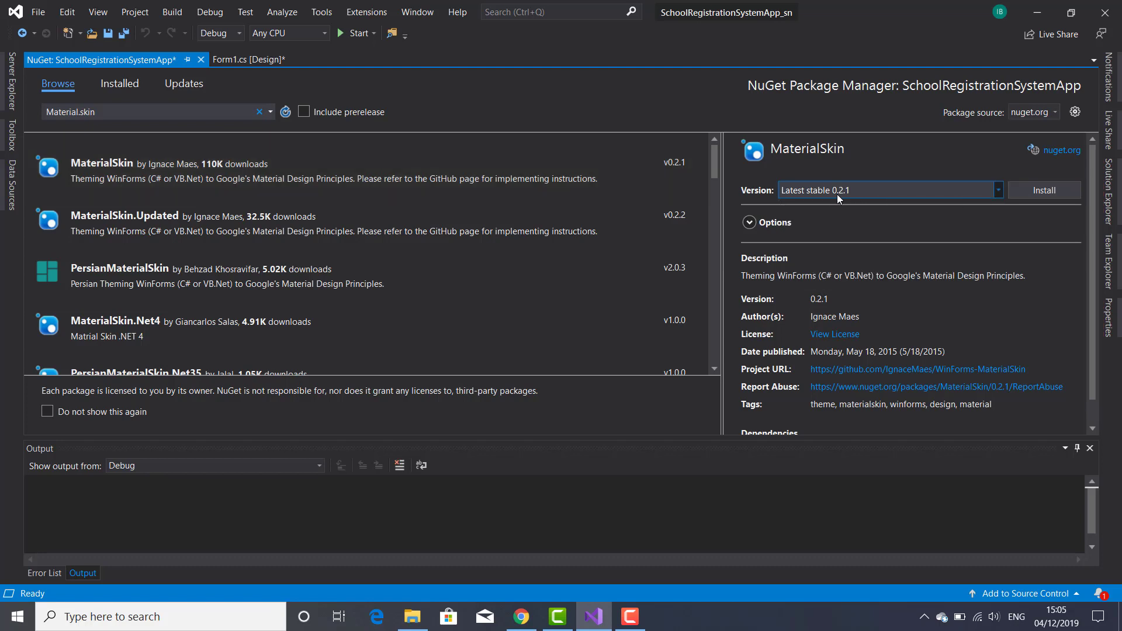
{"action": "left_click", "coordinate": [1046, 195]}
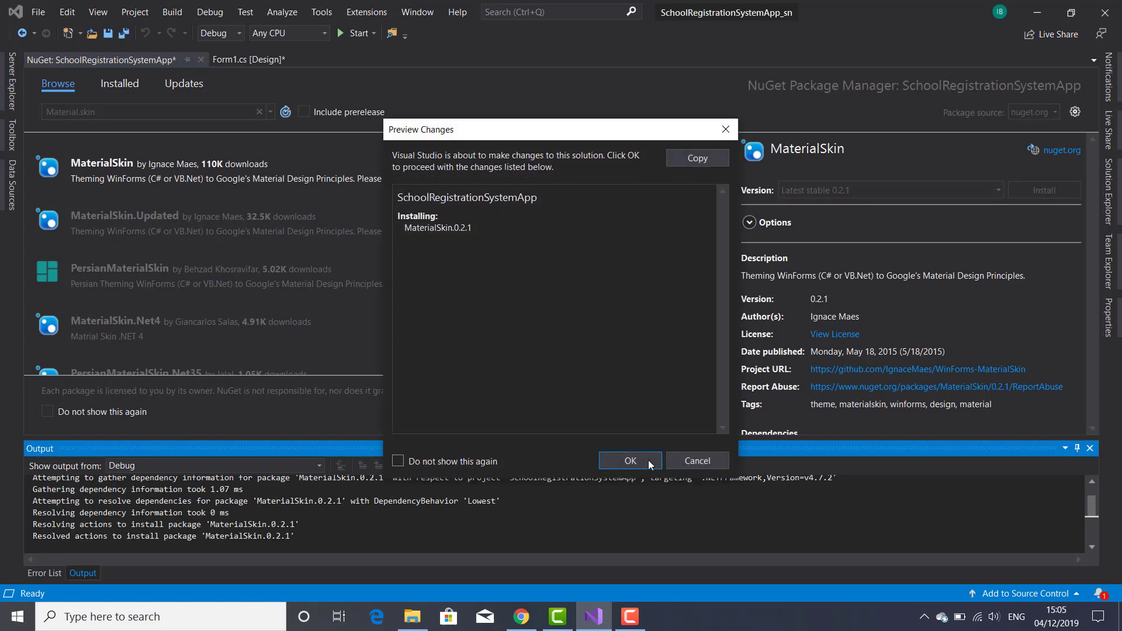
{"action": "left_click", "coordinate": [648, 461]}
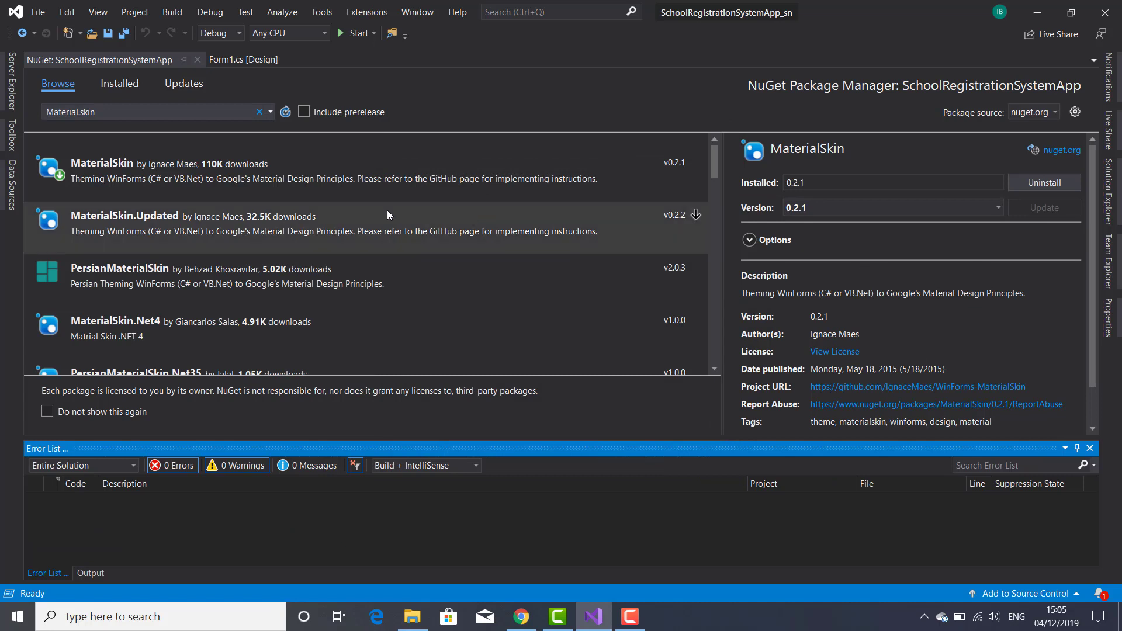
{"action": "left_click", "coordinate": [197, 59]}
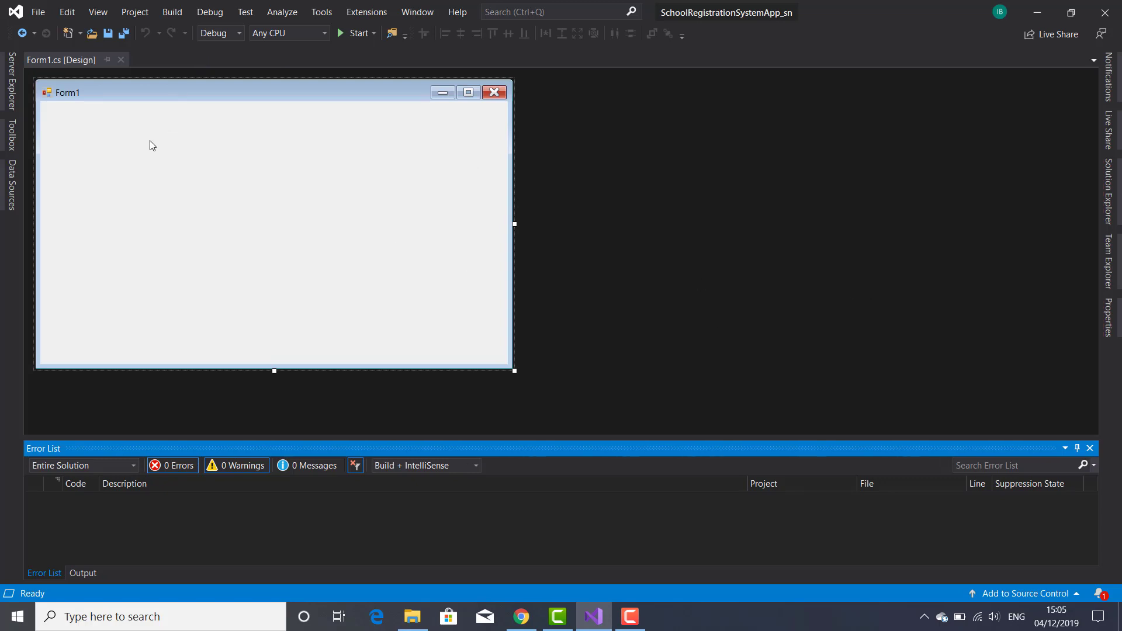
Step: View the form's code and remove the Form base class name on line 13
{"action": "right_click", "coordinate": [221, 172]}
{"action": "left_click", "coordinate": [257, 178]}
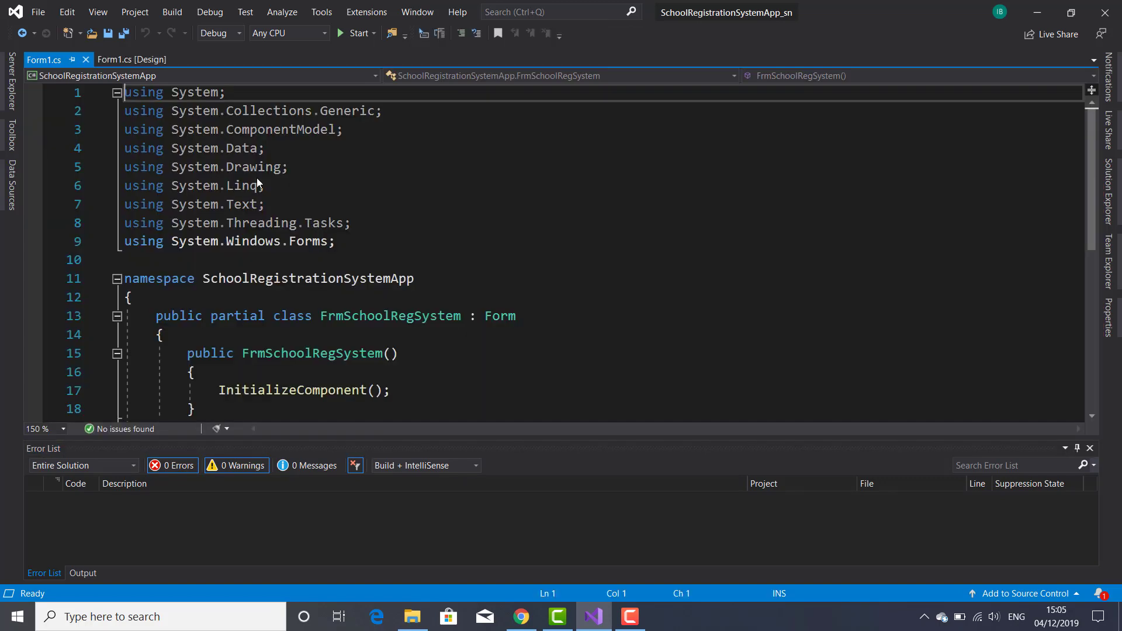
{"action": "double_click", "coordinate": [523, 320]}
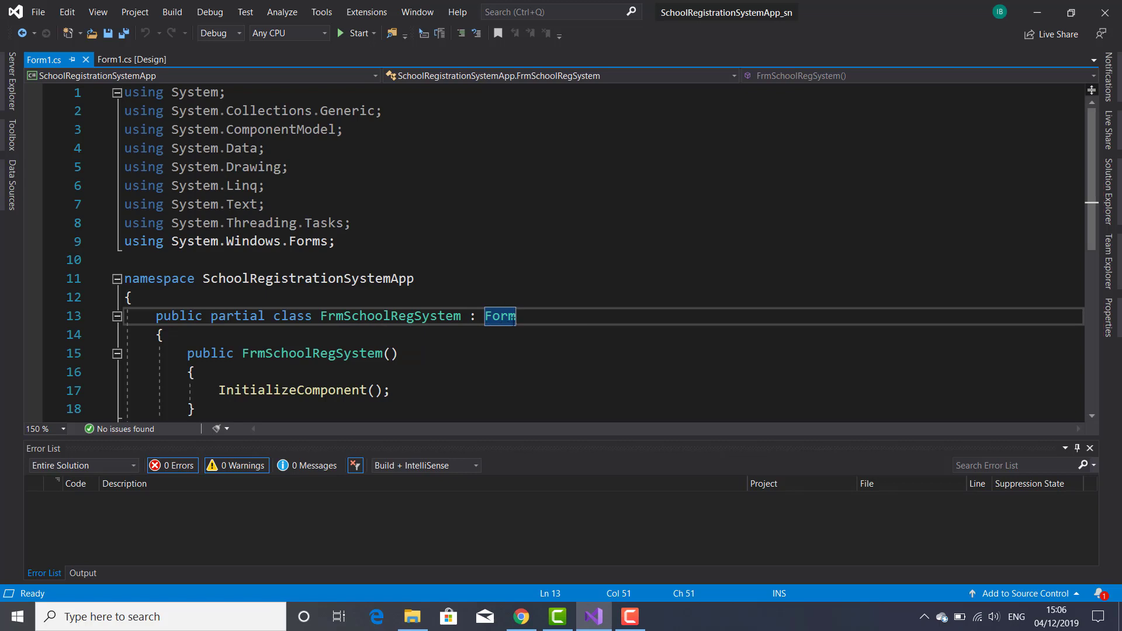
{"action": "key", "text": "BackSpace"}
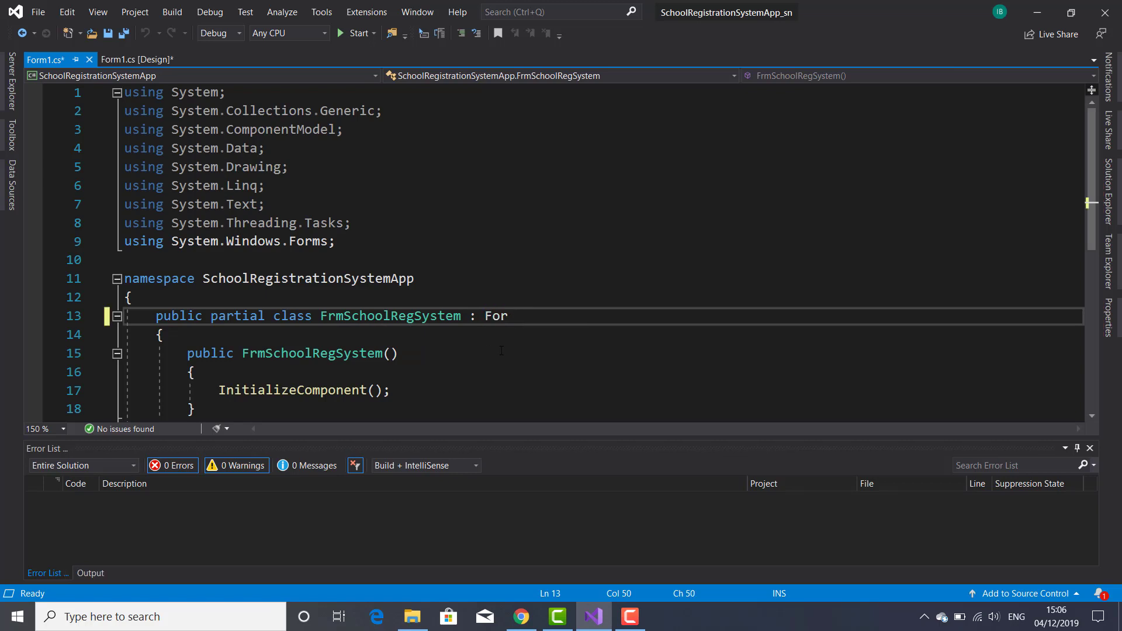
{"action": "key", "text": "BackSpace"}
{"action": "key", "text": "BackSpace"}
{"action": "key", "text": "BackSpace"}
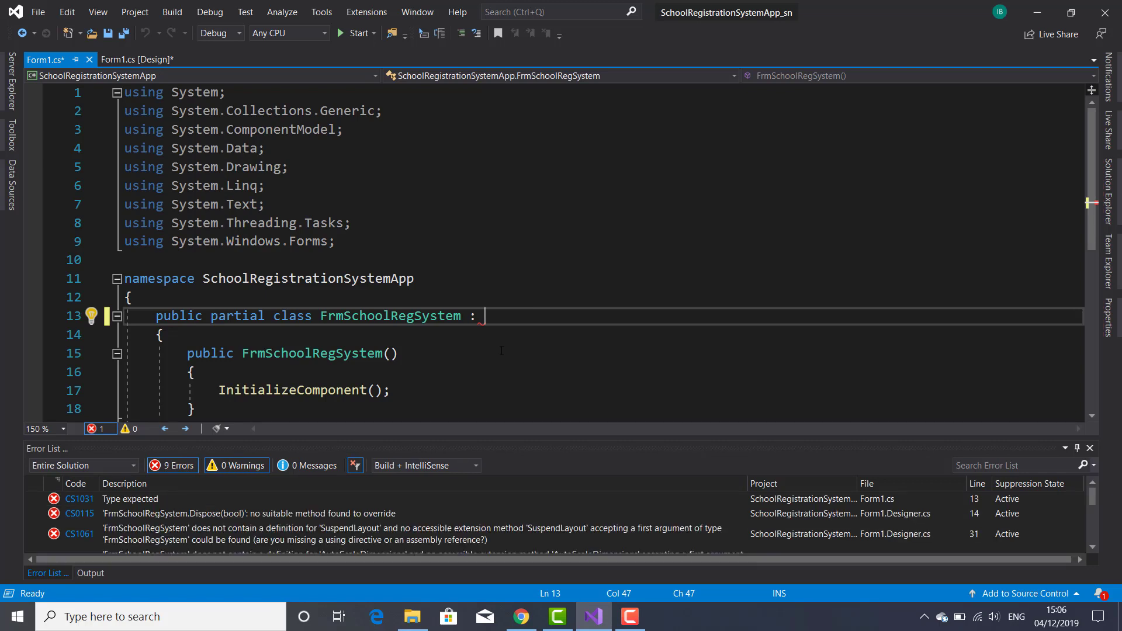
{"action": "type", "text": "M"}
{"action": "type", "text": "ater"}
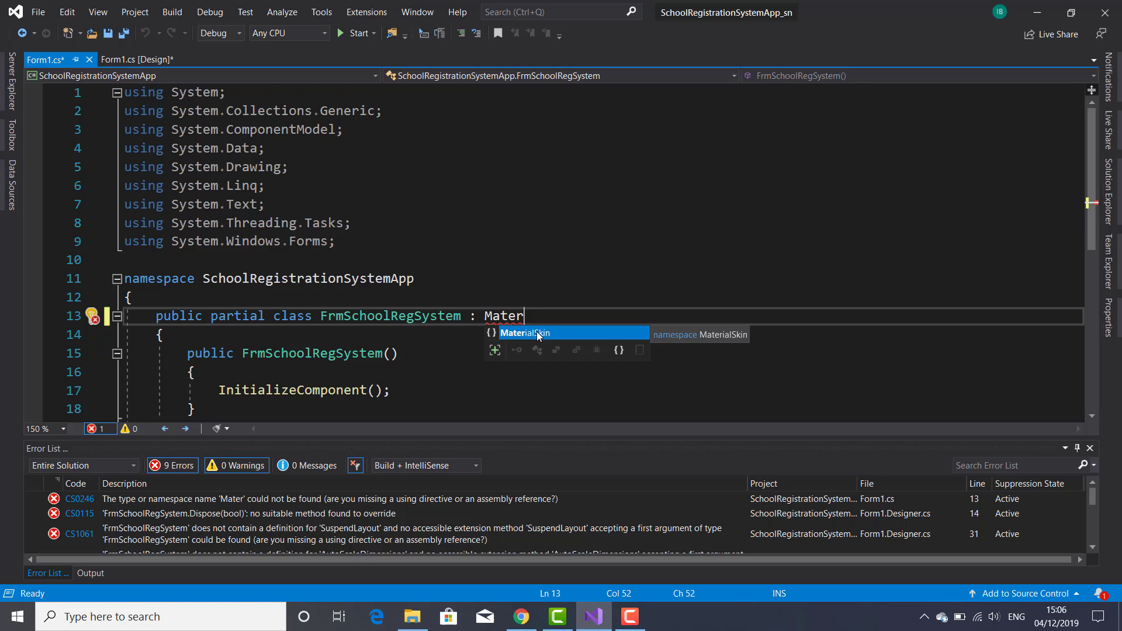
{"action": "type", "text": "ialSkin."}
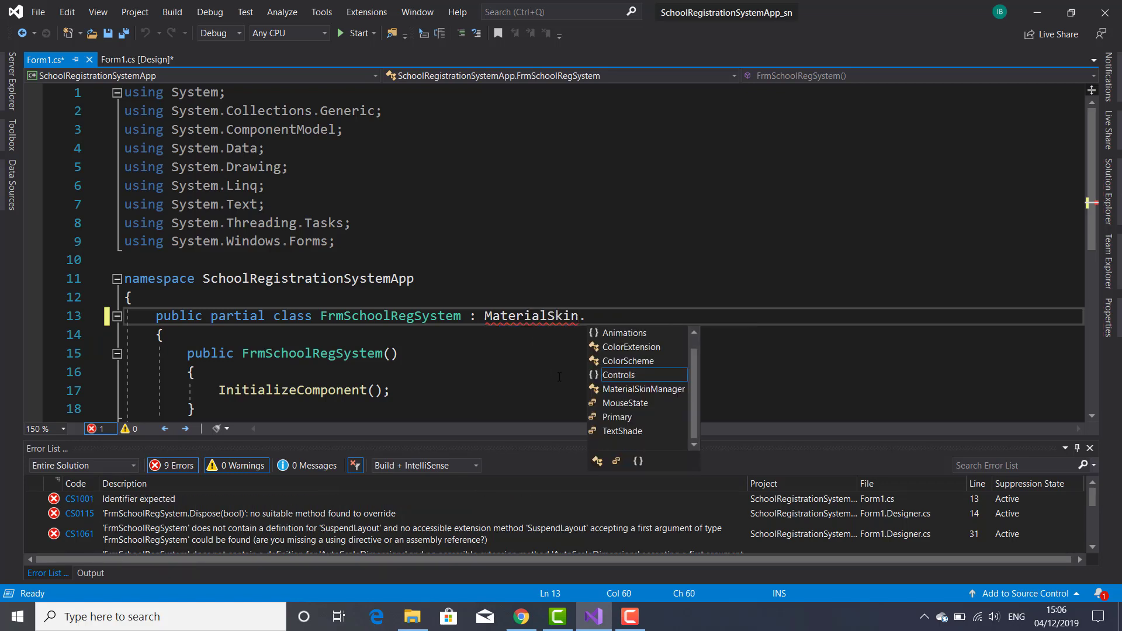
Step: Set the base class to MaterialSkin.Controls.MaterialForm via IntelliSense and return to Design view
{"action": "double_click", "coordinate": [621, 380]}
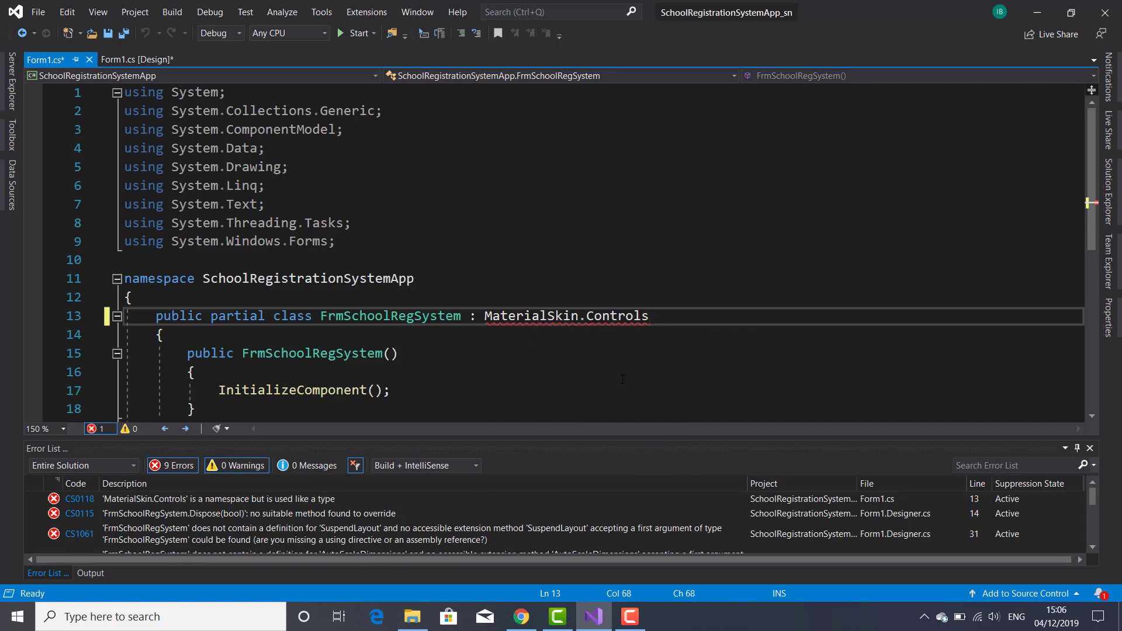
{"action": "type", "text": "."}
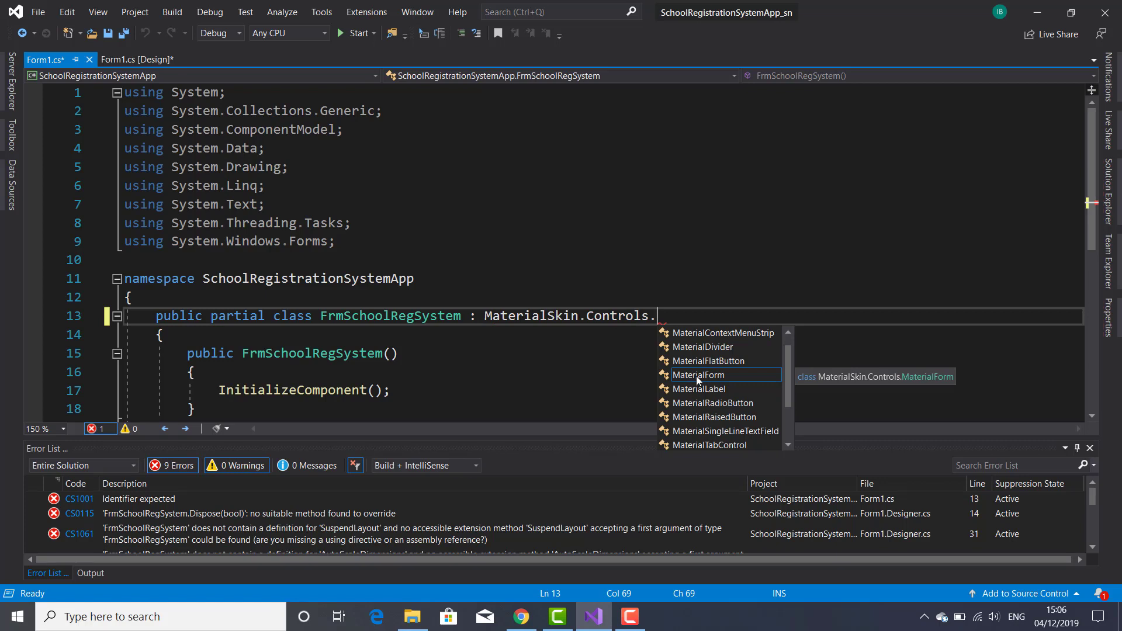
{"action": "double_click", "coordinate": [696, 376]}
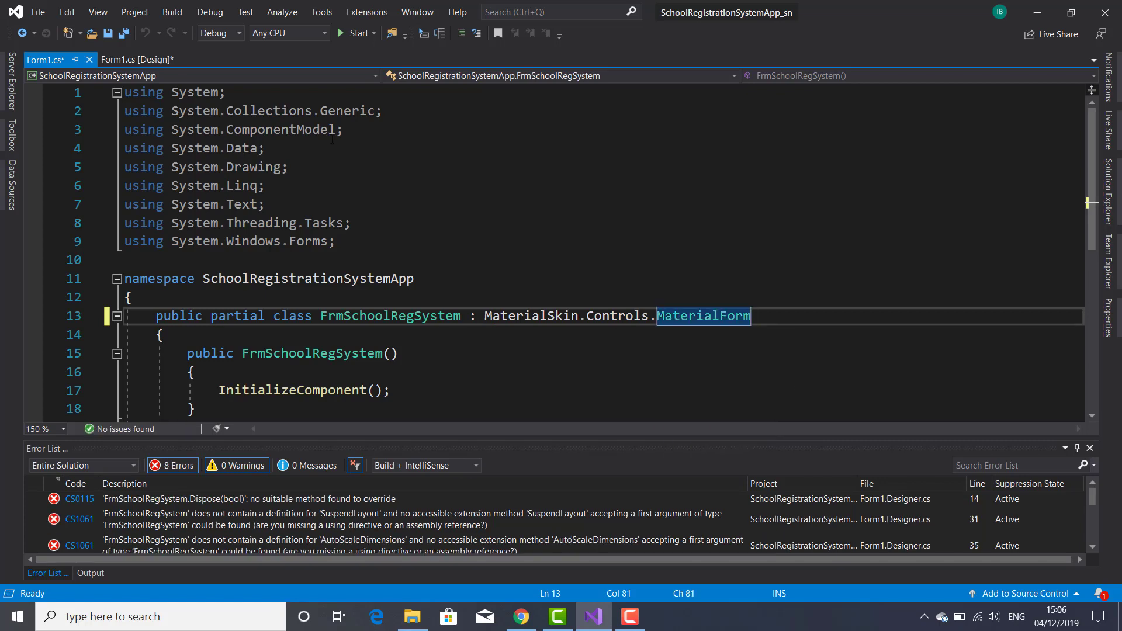
{"action": "left_click", "coordinate": [127, 63]}
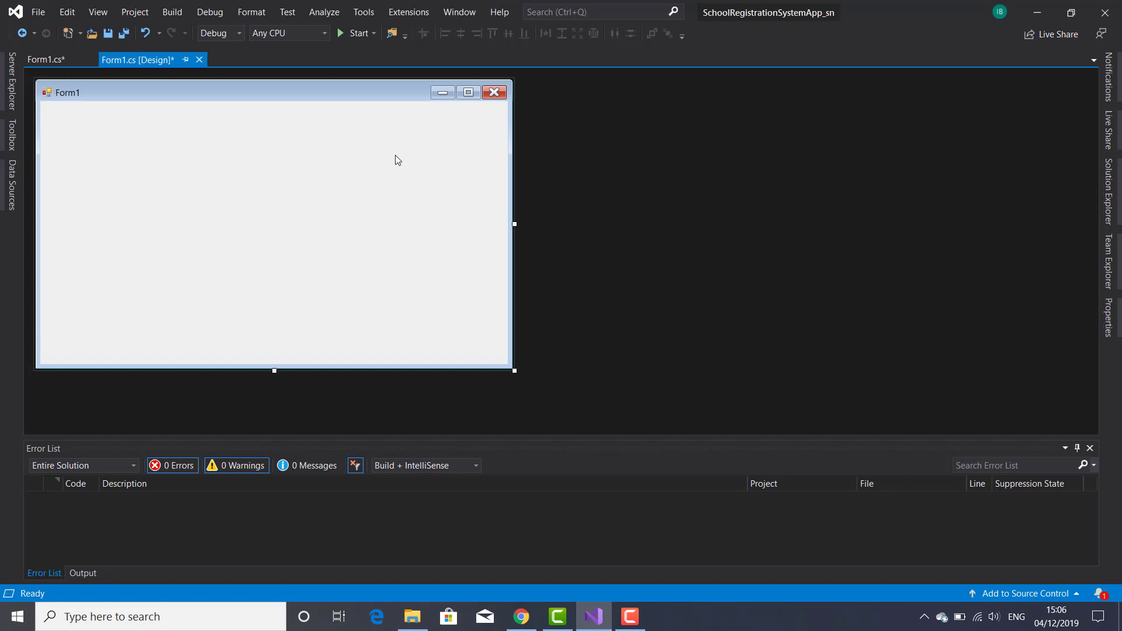
Step: Close the designer and reopen Form1.cs from Solution Explorer to show the MaterialSkin styling
{"action": "left_click", "coordinate": [199, 60]}
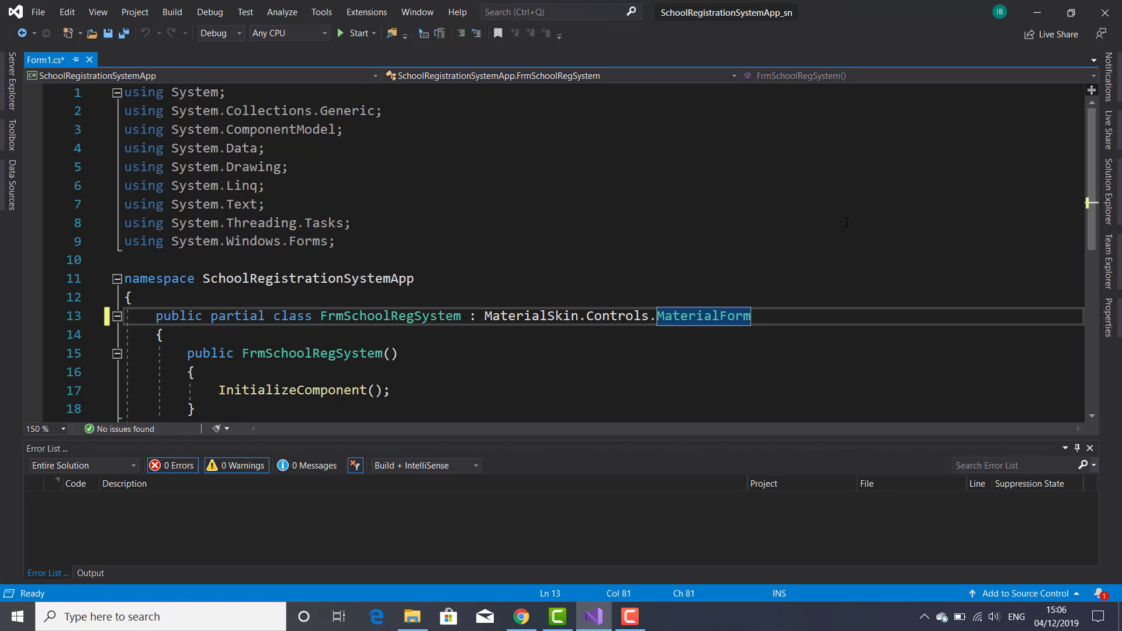
{"action": "left_click", "coordinate": [1110, 195]}
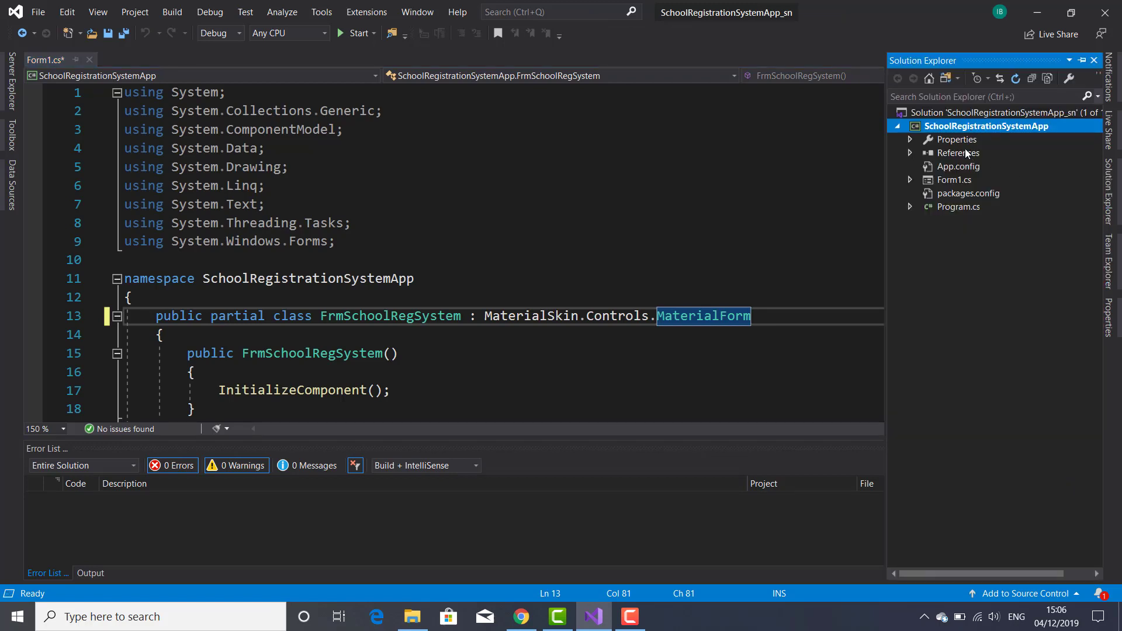
{"action": "double_click", "coordinate": [955, 180]}
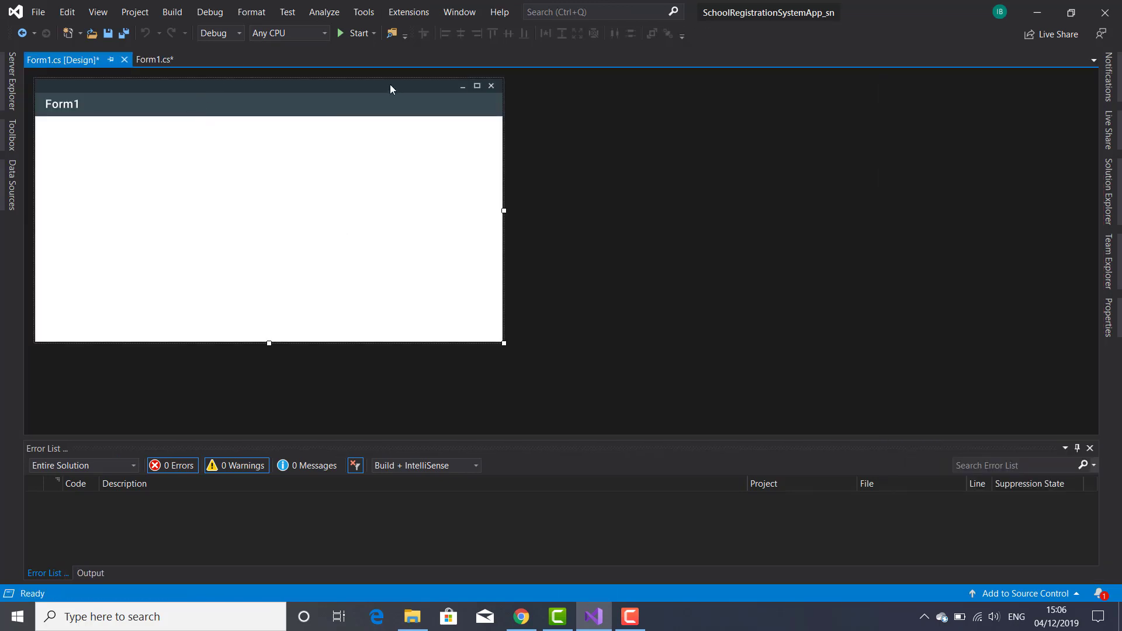
Step: Run the app, view the Material-styled Form1 window on the desktop, then close it
{"action": "left_click", "coordinate": [356, 38]}
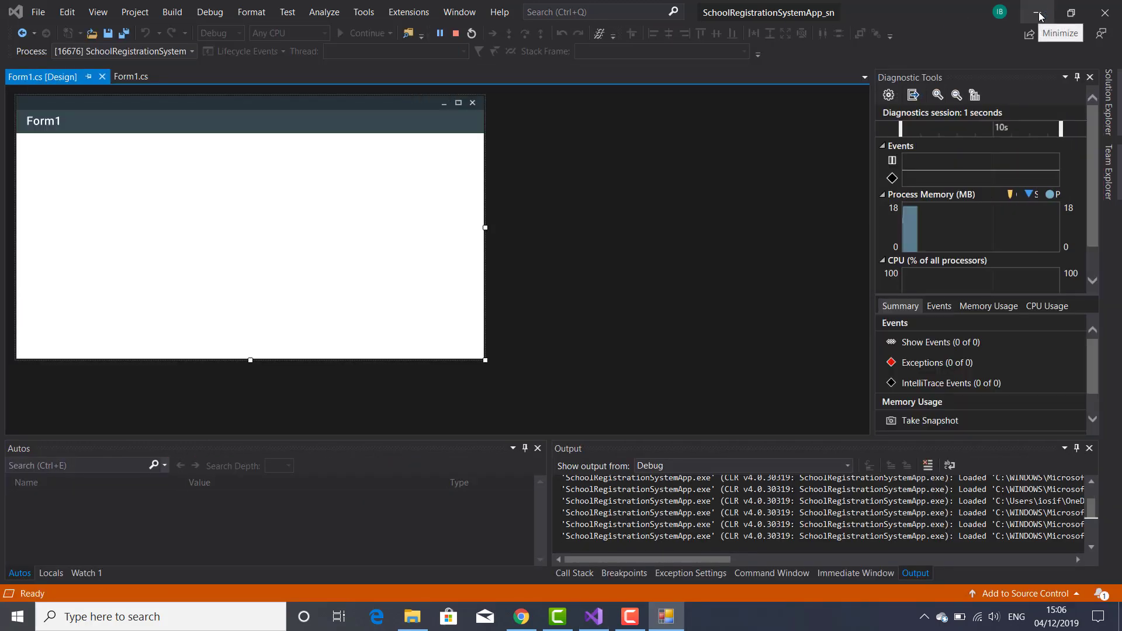
{"action": "left_click", "coordinate": [1038, 13]}
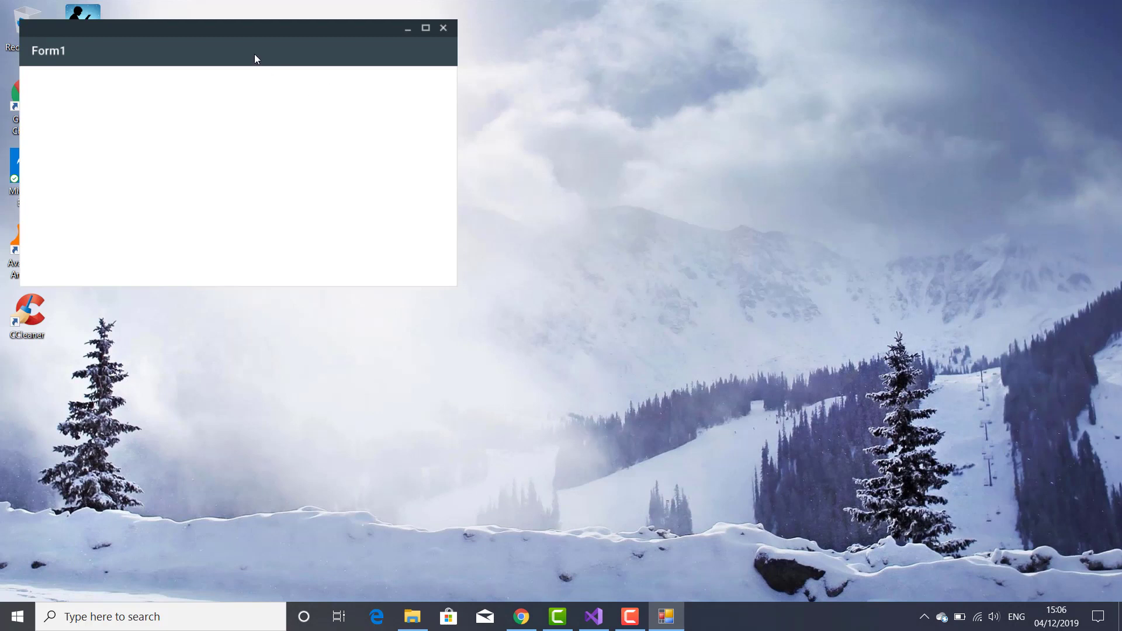
{"action": "left_click_drag", "start_coordinate": [256, 55], "coordinate": [579, 180]}
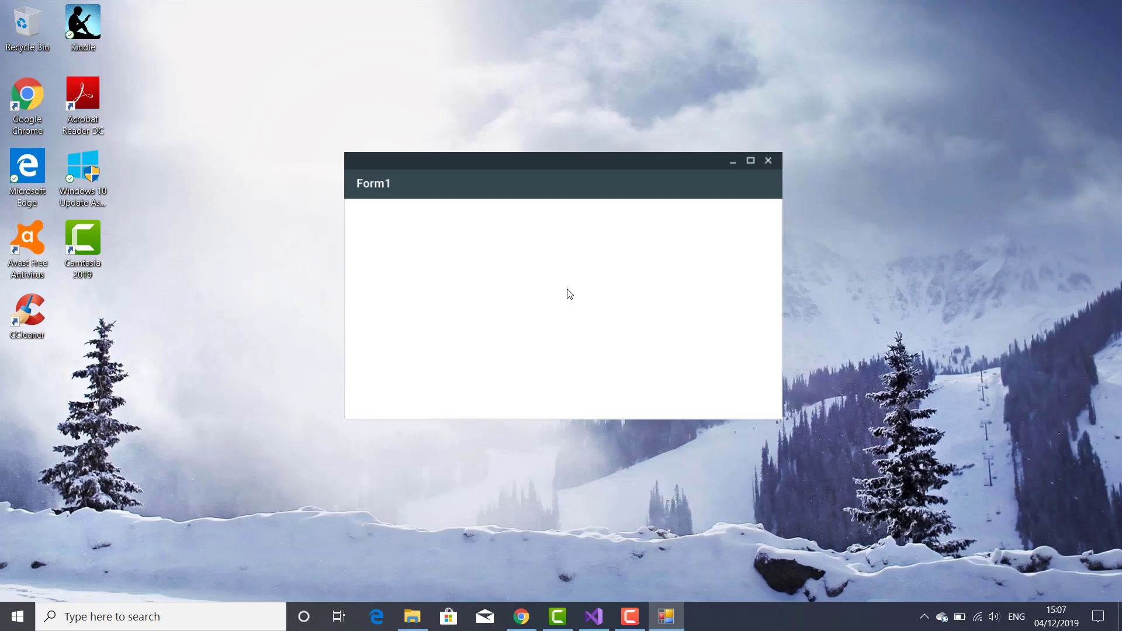
{"action": "left_click", "coordinate": [769, 160]}
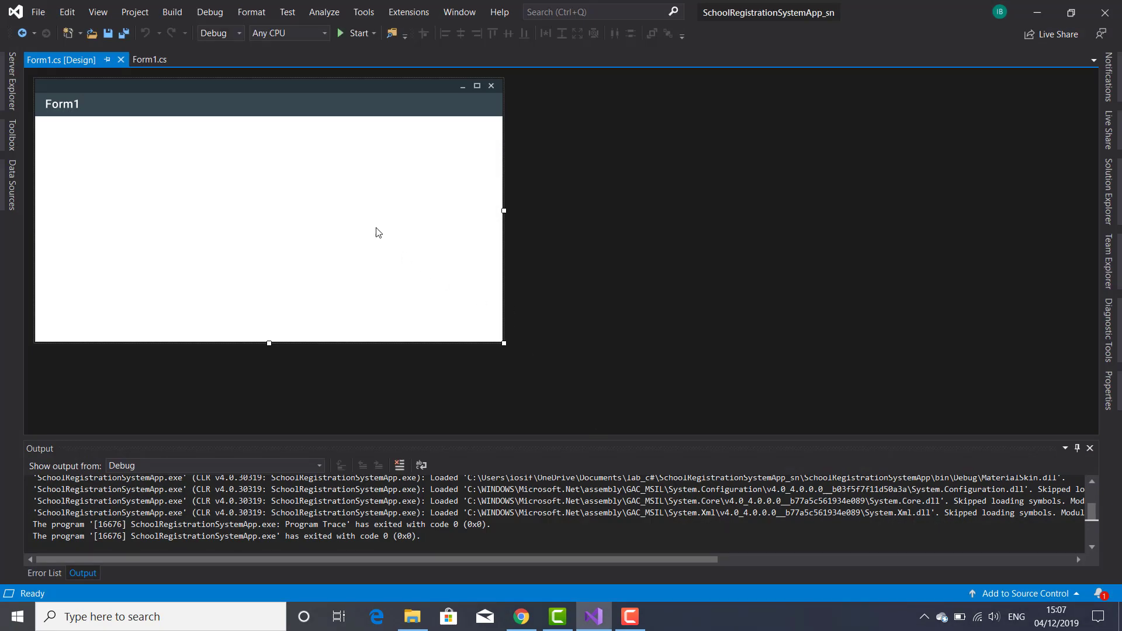
Step: Replace the form's Text property Form1 with School Registration System
{"action": "left_click", "coordinate": [1110, 390]}
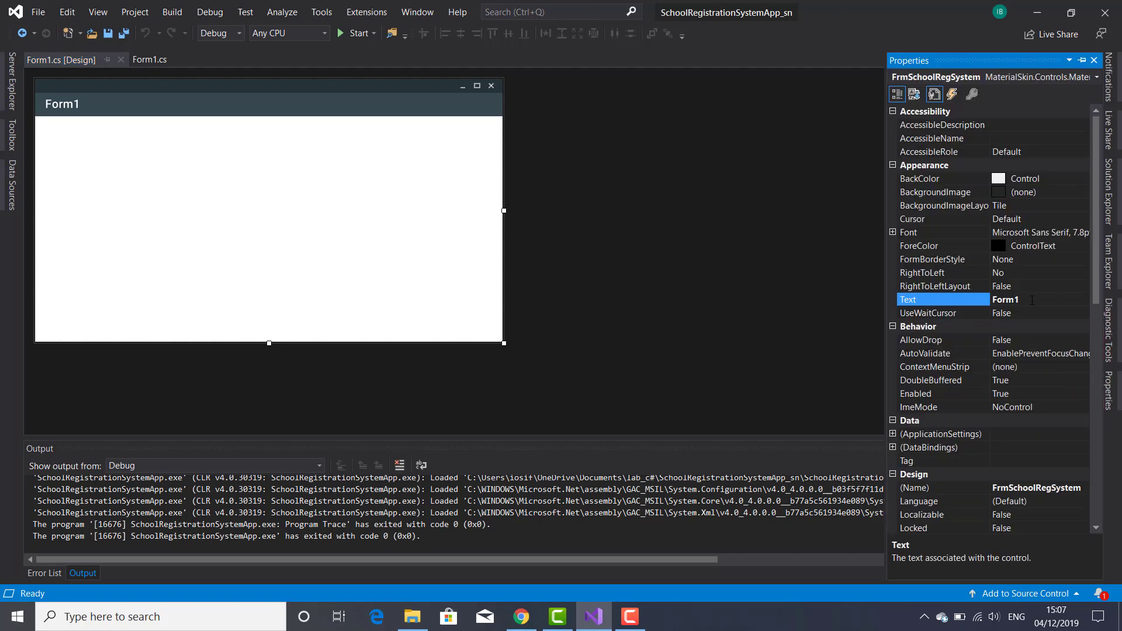
{"action": "key", "text": "BackSpace"}
{"action": "key", "text": "BackSpace"}
{"action": "key", "text": "BackSpace"}
{"action": "key", "text": "BackSpace"}
{"action": "key", "text": "BackSpace"}
{"action": "type", "text": "Sc"}
{"action": "type", "text": "hool"}
{"action": "type", "text": " Reg"}
{"action": "type", "text": "istratio"}
{"action": "type", "text": "n Syste"}
{"action": "type", "text": "m"}
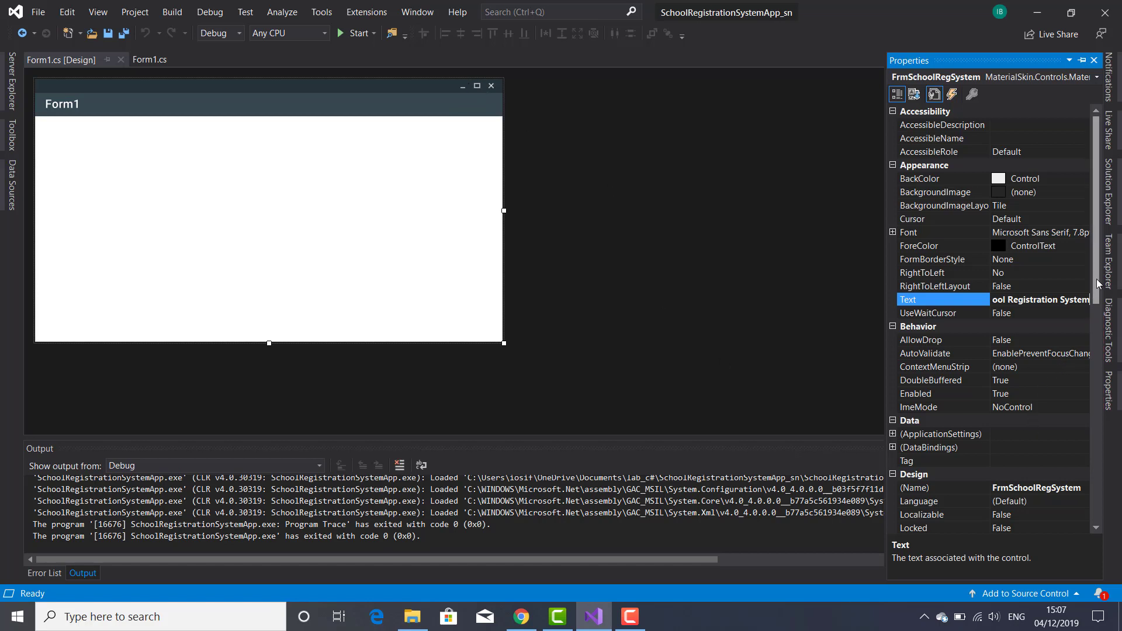
{"action": "left_click_drag", "start_coordinate": [1097, 282], "coordinate": [1111, 472]}
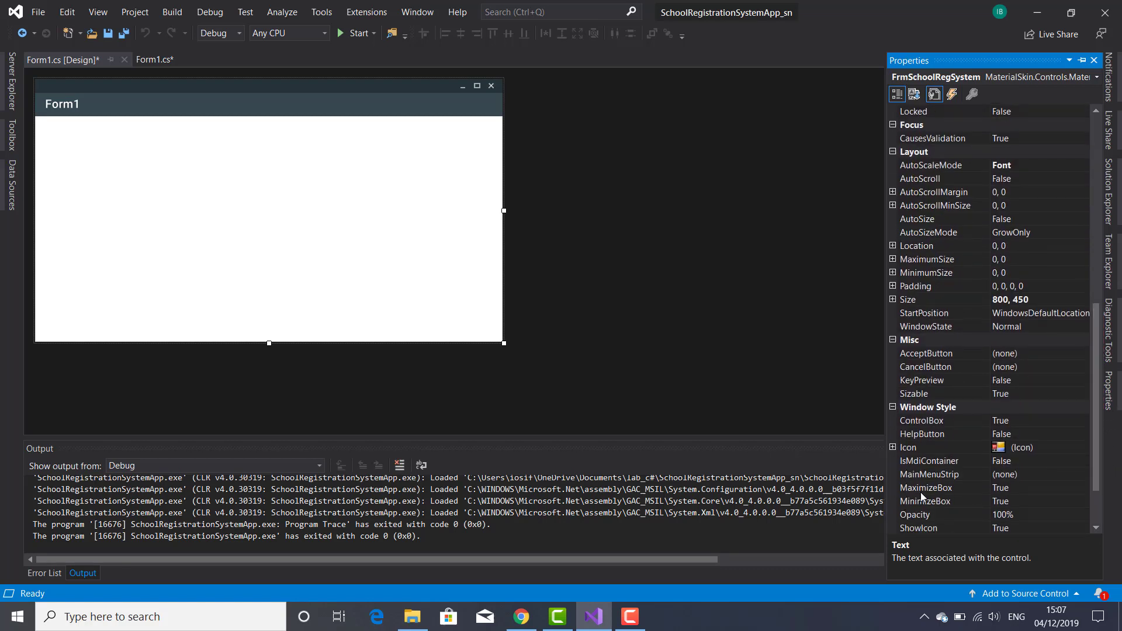
Step: Set the form's MaximizeBox property to False
{"action": "left_click", "coordinate": [1012, 489]}
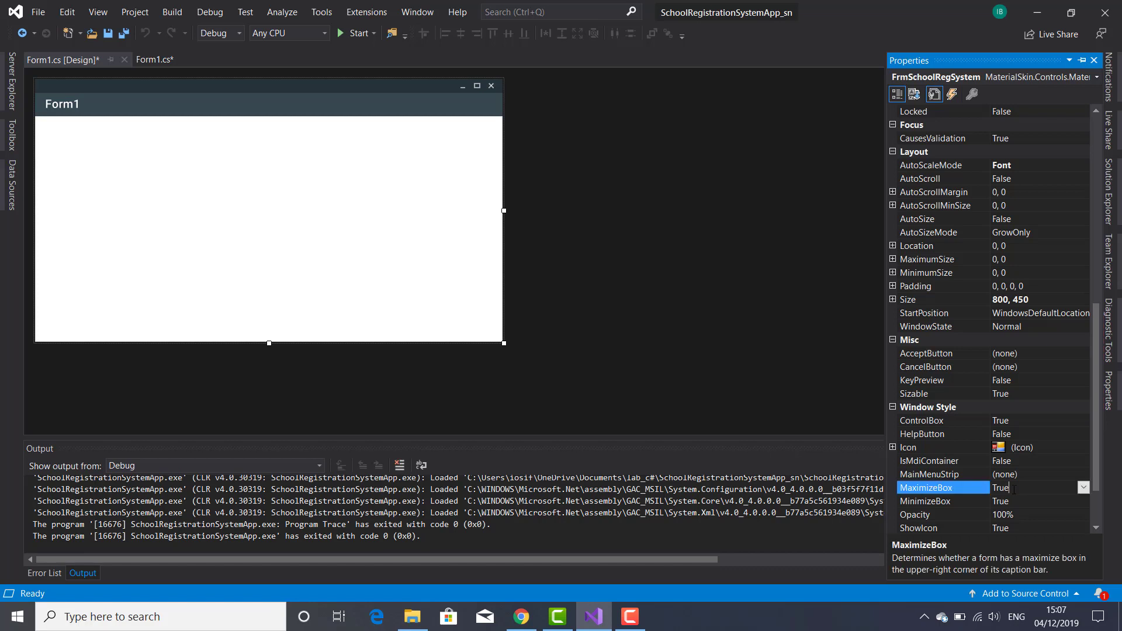
{"action": "left_click", "coordinate": [1083, 490]}
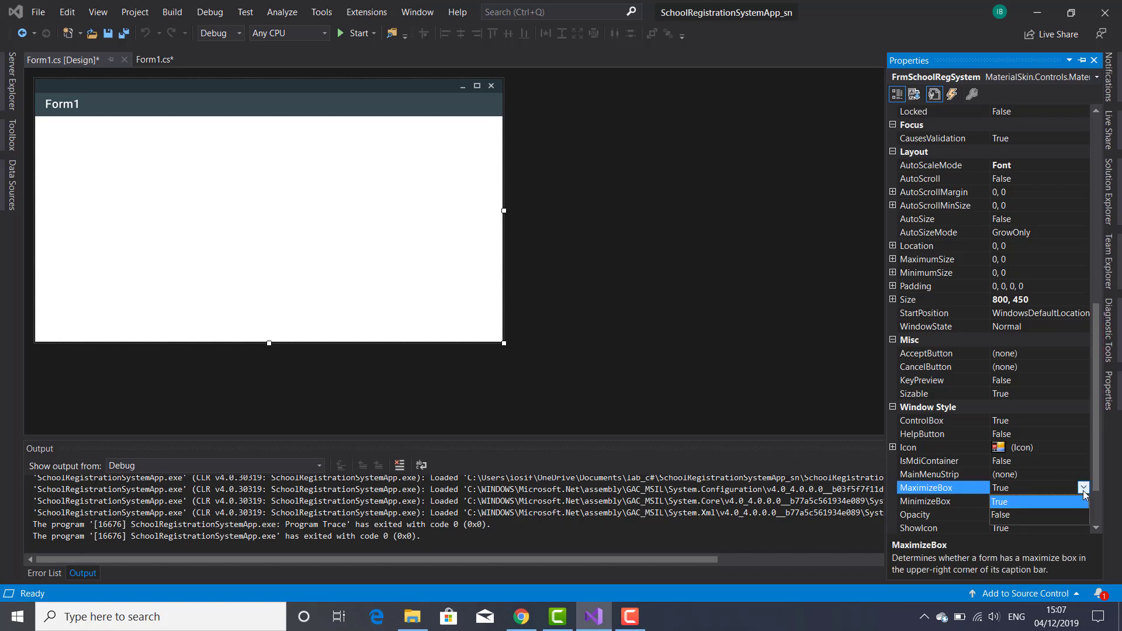
{"action": "left_click", "coordinate": [1012, 516]}
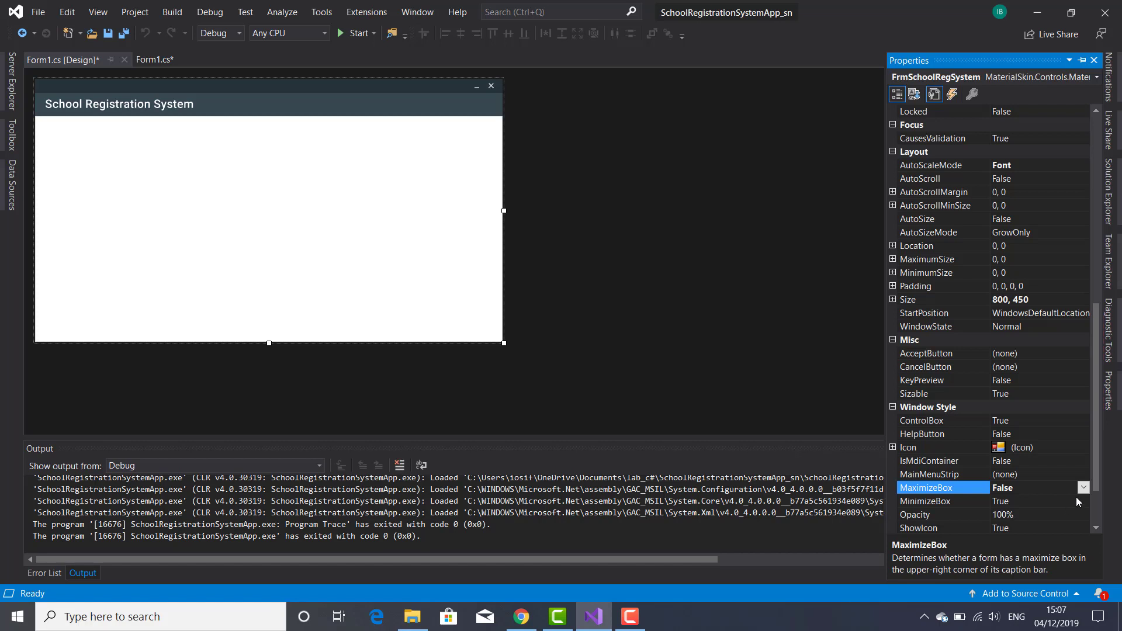
{"action": "left_click_drag", "start_coordinate": [1096, 451], "coordinate": [1104, 498]}
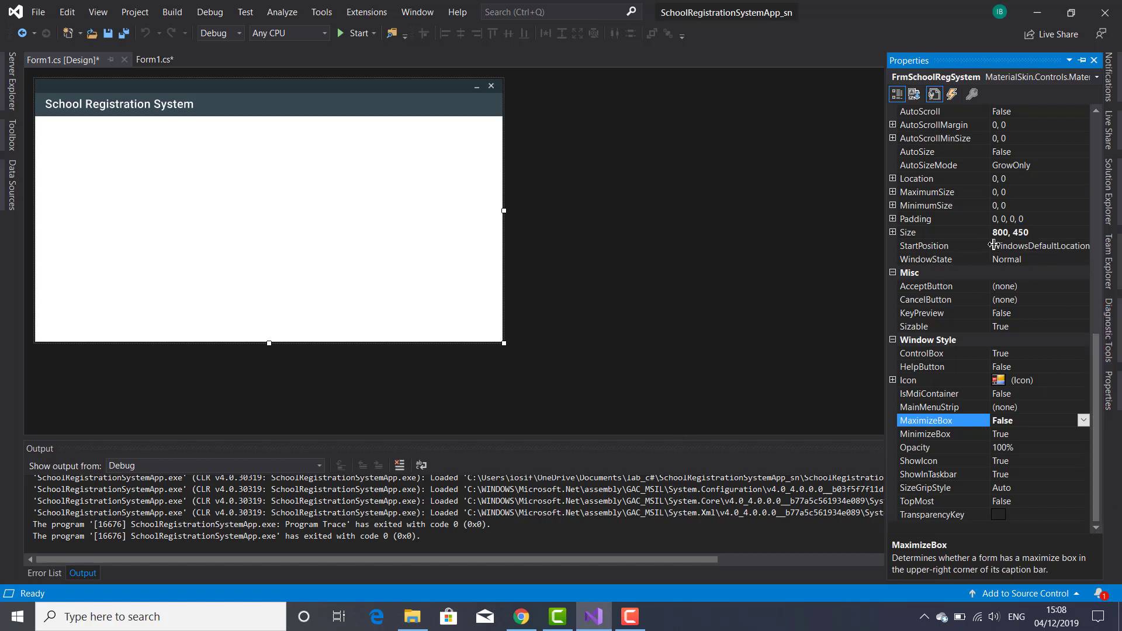
Step: Set the form's StartPosition to CenterScreen
{"action": "left_click", "coordinate": [1047, 247]}
{"action": "left_click", "coordinate": [1084, 246]}
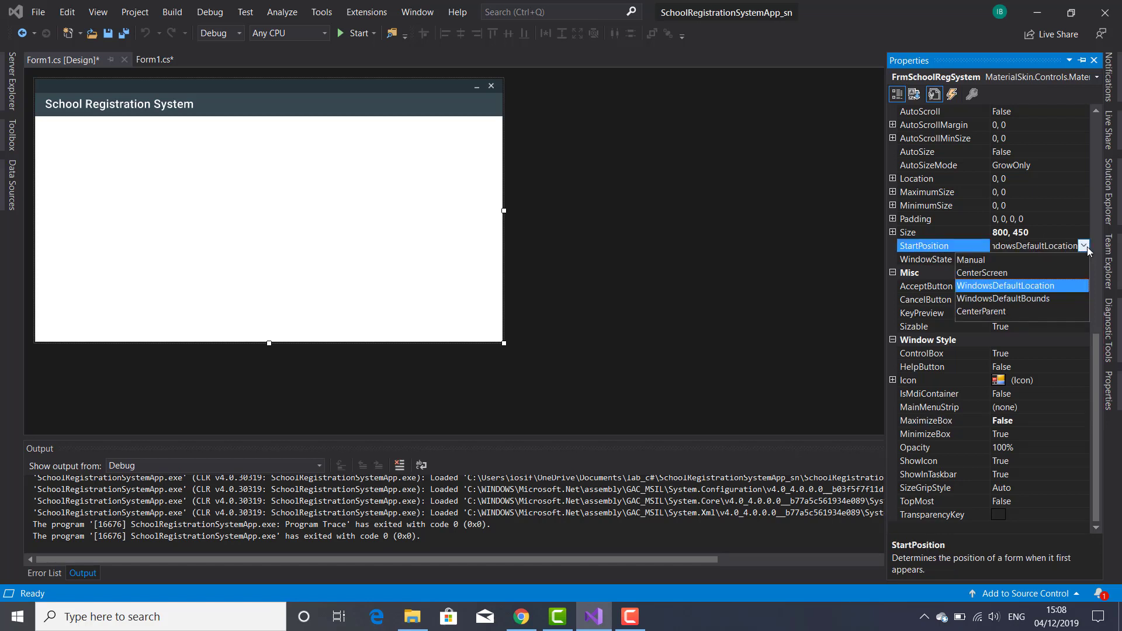
{"action": "left_click", "coordinate": [997, 271]}
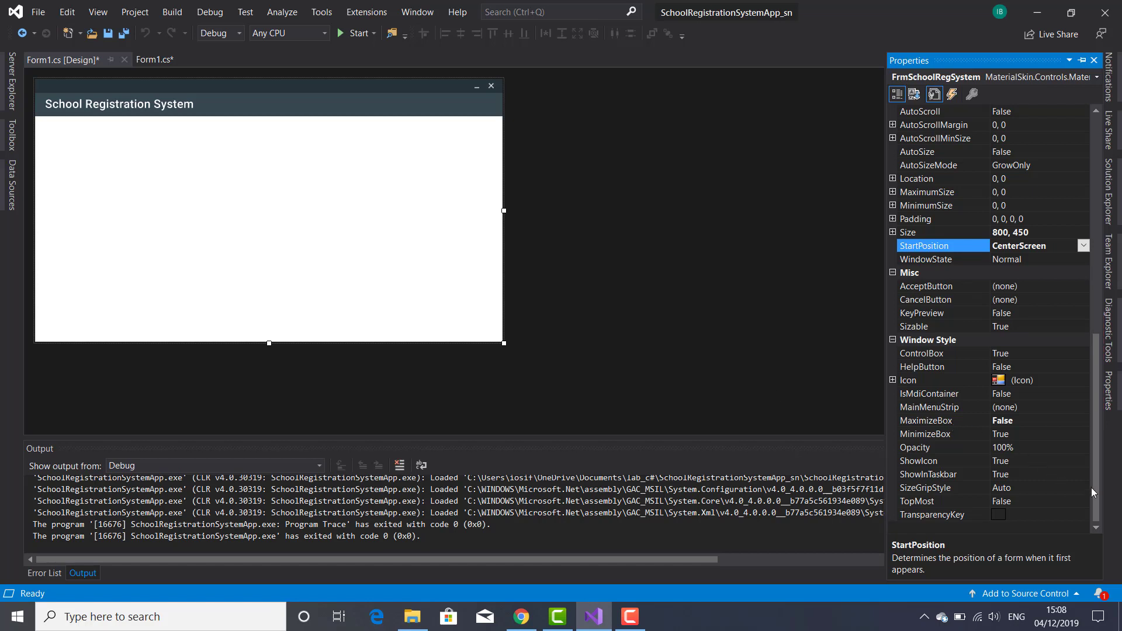
{"action": "scroll", "coordinate": [1092, 488], "scroll_direction": "up", "scroll_amount": 10}
{"action": "scroll", "coordinate": [1083, 373], "scroll_direction": "down", "scroll_amount": 5}
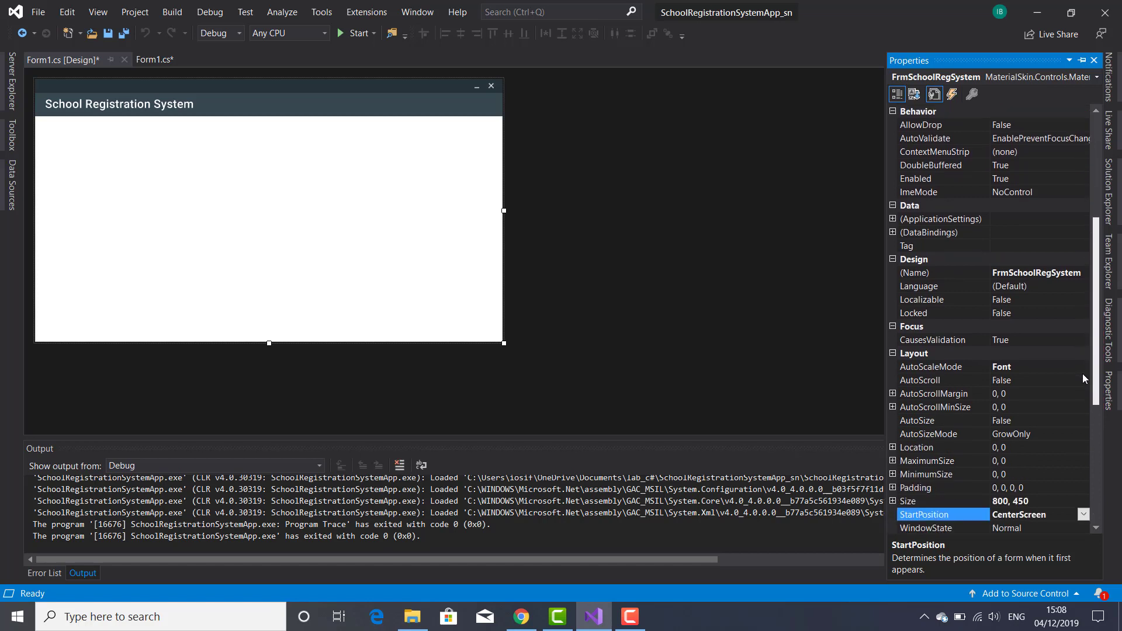
{"action": "scroll", "coordinate": [1083, 374], "scroll_direction": "down", "scroll_amount": 3}
{"action": "scroll", "coordinate": [1083, 390], "scroll_direction": "down", "scroll_amount": 4}
{"action": "scroll", "coordinate": [1086, 412], "scroll_direction": "down", "scroll_amount": 3}
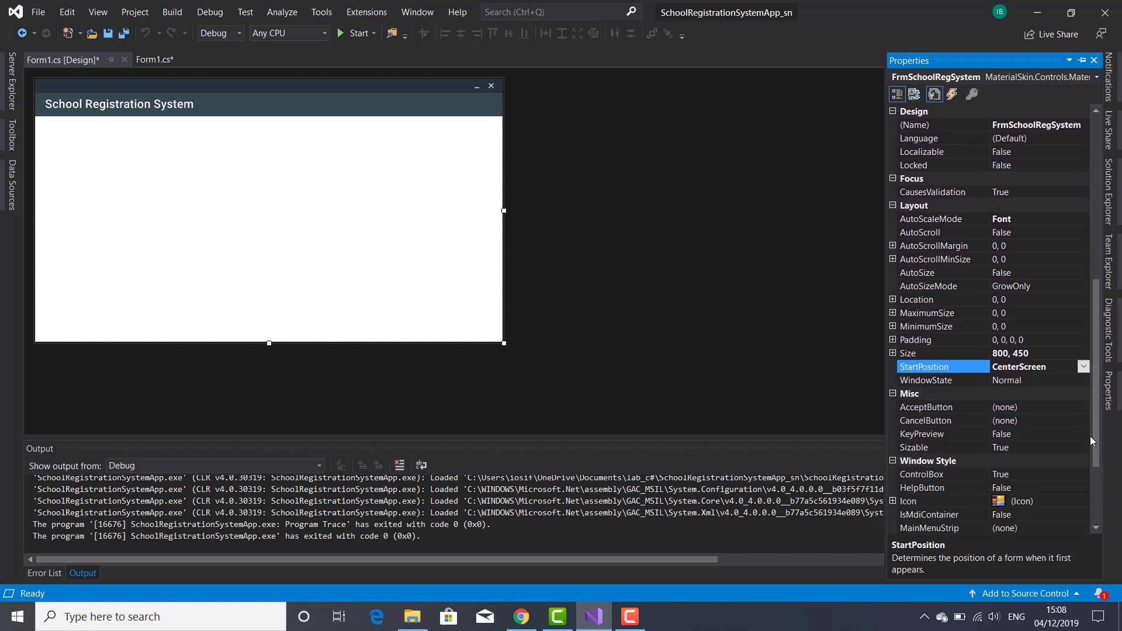
Step: Resize the form to Width 1150 and Height 600 in the Size property
{"action": "left_click", "coordinate": [892, 353]}
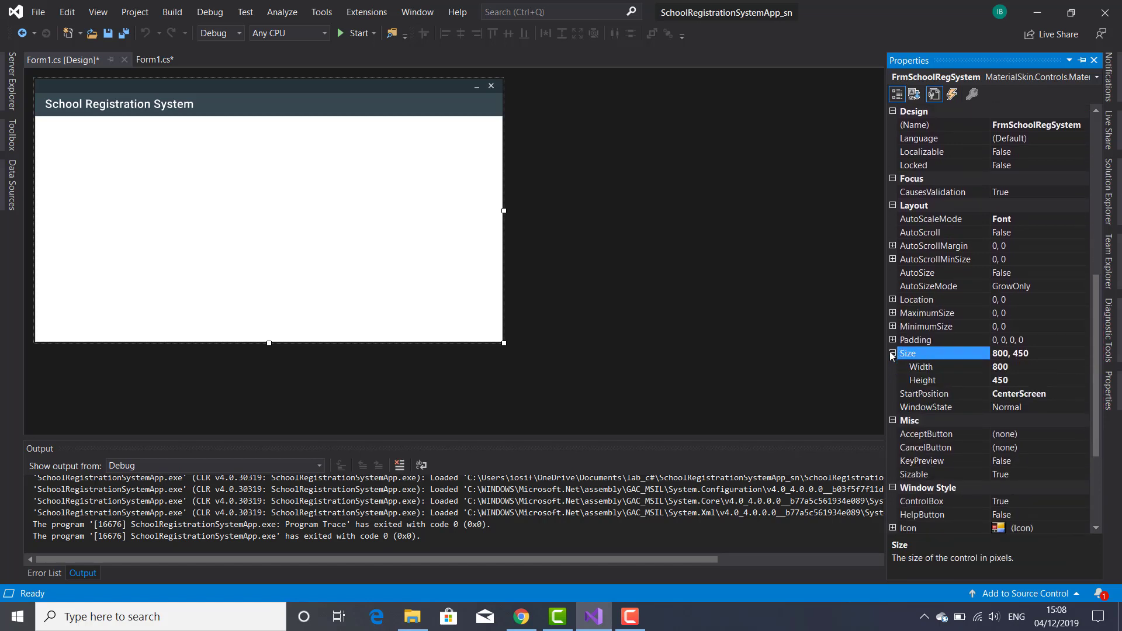
{"action": "left_click", "coordinate": [1006, 369]}
{"action": "key", "text": "BackSpace"}
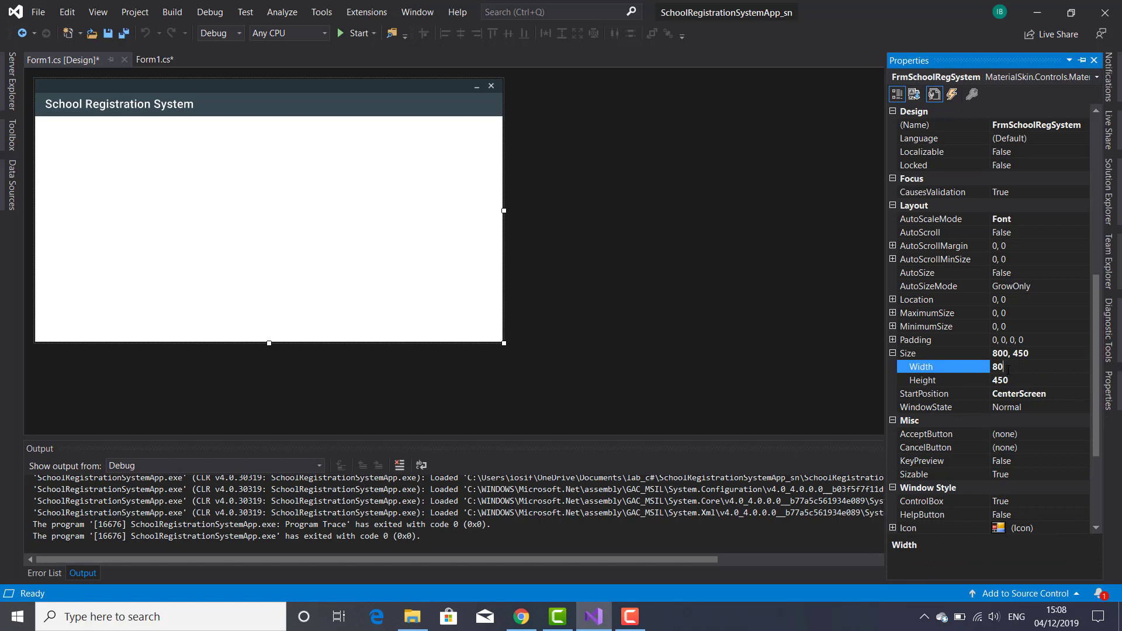
{"action": "key", "text": "BackSpace"}
{"action": "key", "text": "BackSpace"}
{"action": "type", "text": "11"}
{"action": "type", "text": "50"}
{"action": "left_click", "coordinate": [1020, 379]}
{"action": "key", "text": "BackSpace"}
{"action": "key", "text": "BackSpace"}
{"action": "key", "text": "BackSpace"}
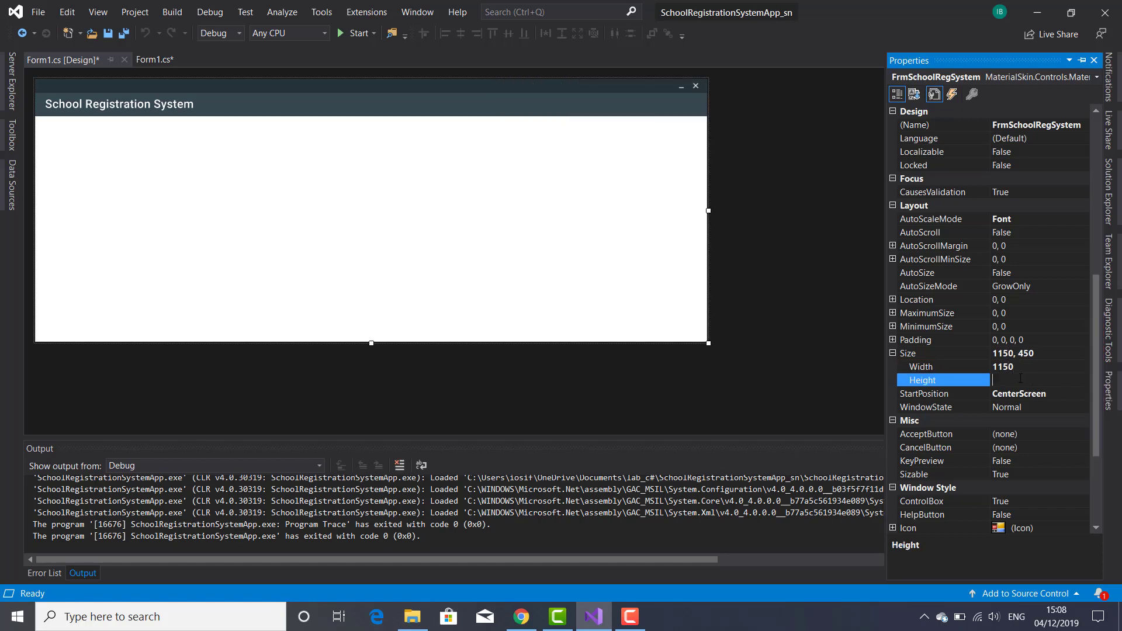
{"action": "type", "text": "6"}
{"action": "type", "text": "00"}
{"action": "left_click", "coordinate": [771, 370]}
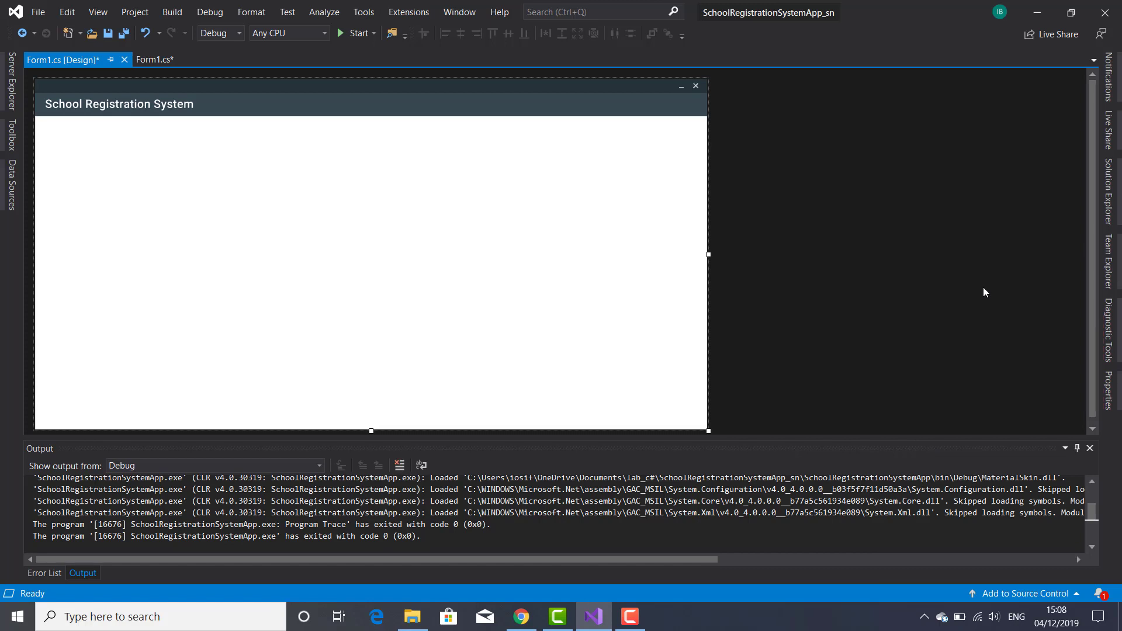
Step: Run the app and minimize Visual Studio to show the centered School Registration System window
{"action": "left_click", "coordinate": [347, 33]}
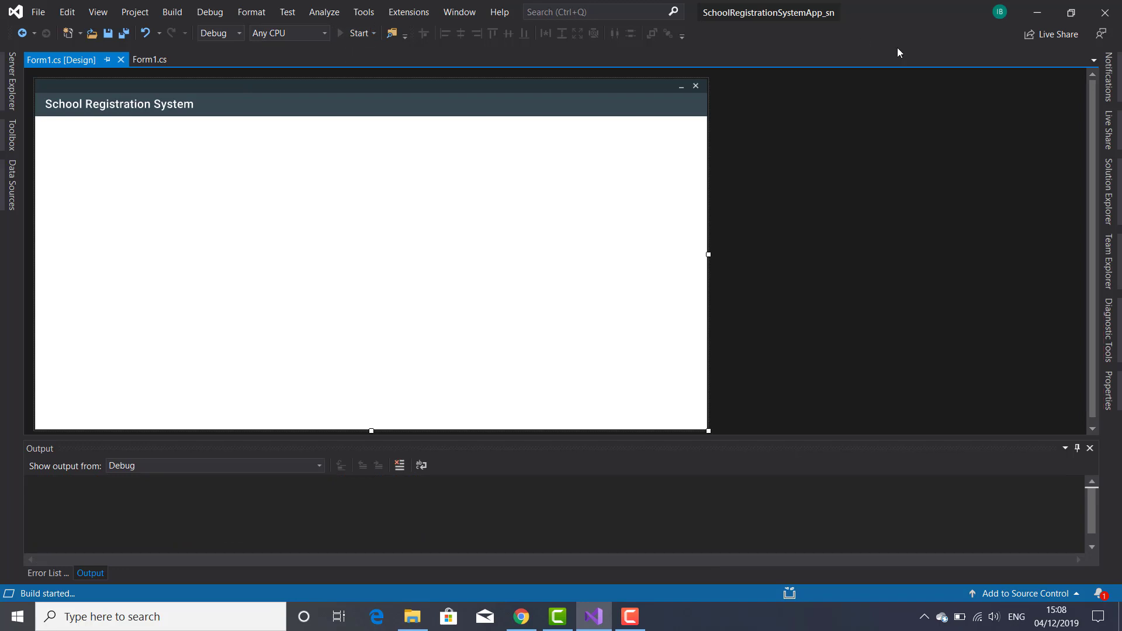
{"action": "left_click", "coordinate": [1036, 15]}
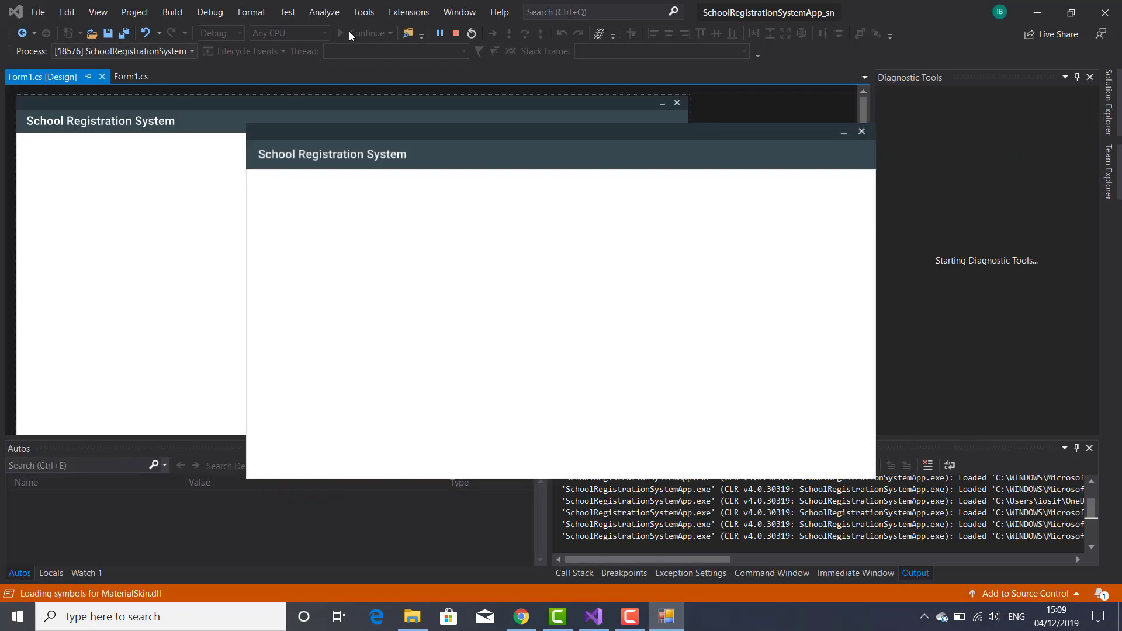
{"action": "left_click", "coordinate": [1039, 11]}
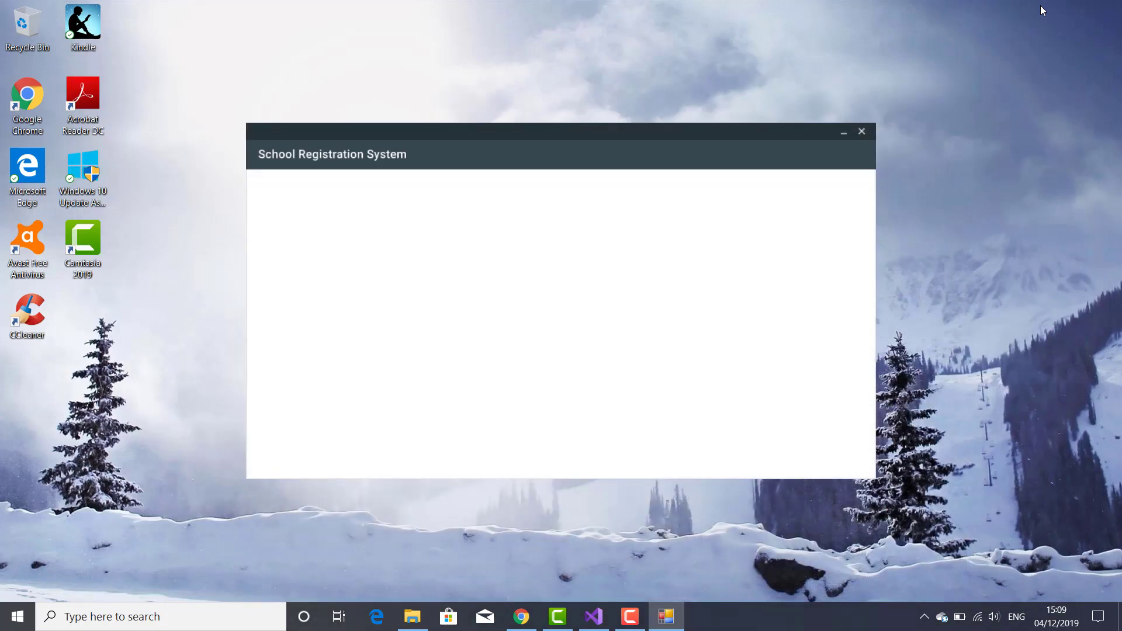